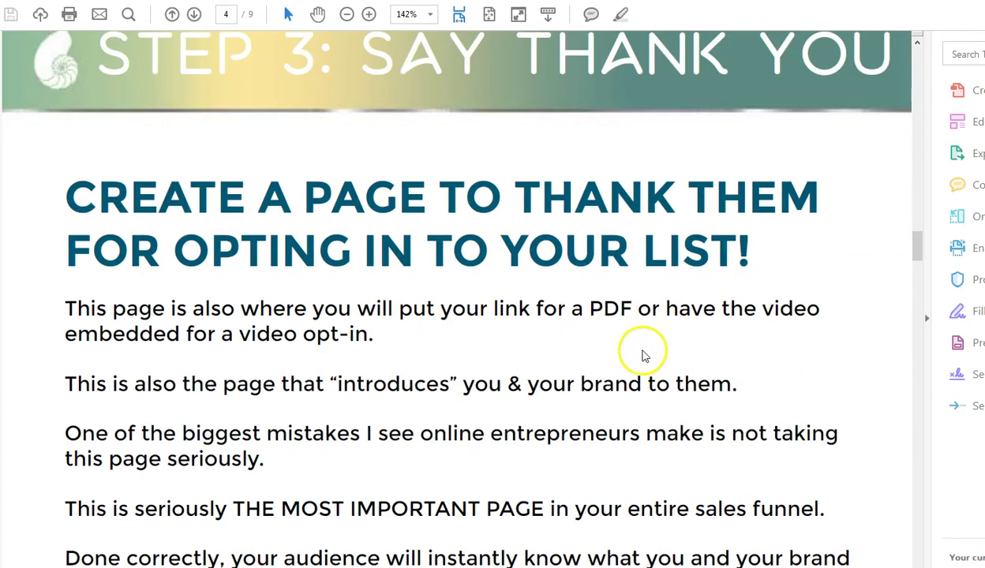
Read the PDF guide's Step 3 on creating a thank-you page, through to the example page layout.
scroll(631, 369, "down", 2)
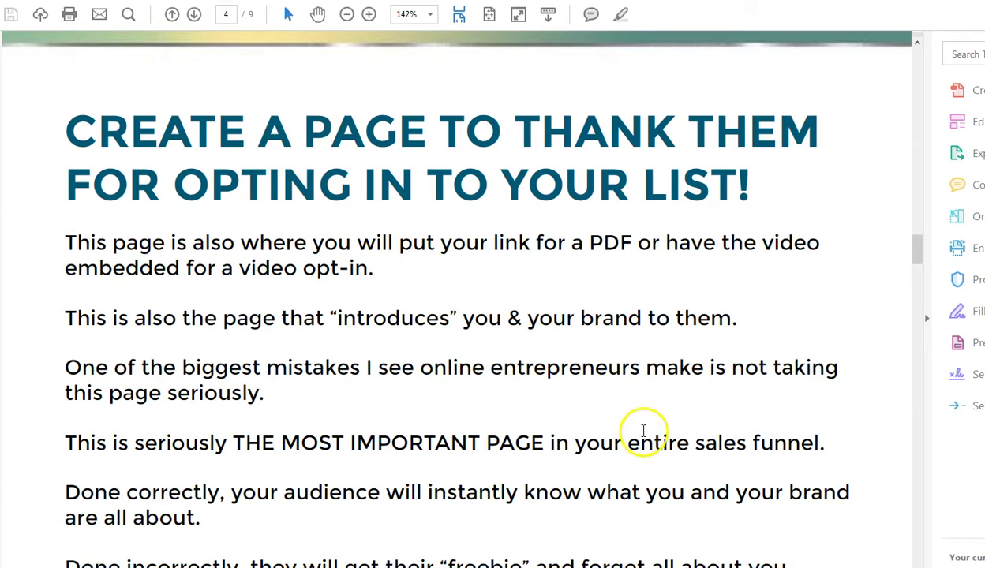
scroll(644, 430, "down", 3)
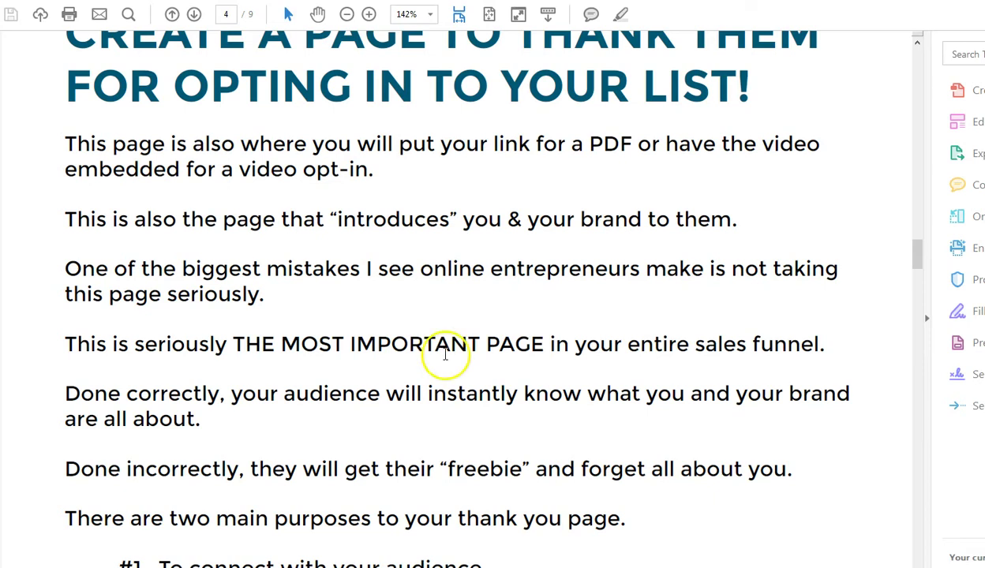
scroll(556, 444, "down", 1)
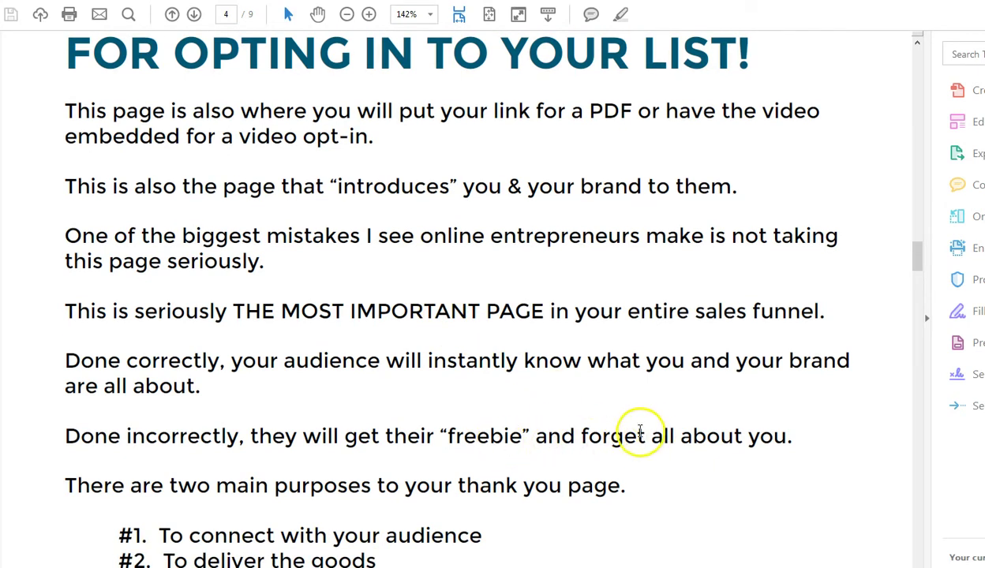
scroll(734, 401, "down", 5)
scroll(718, 408, "down", 2)
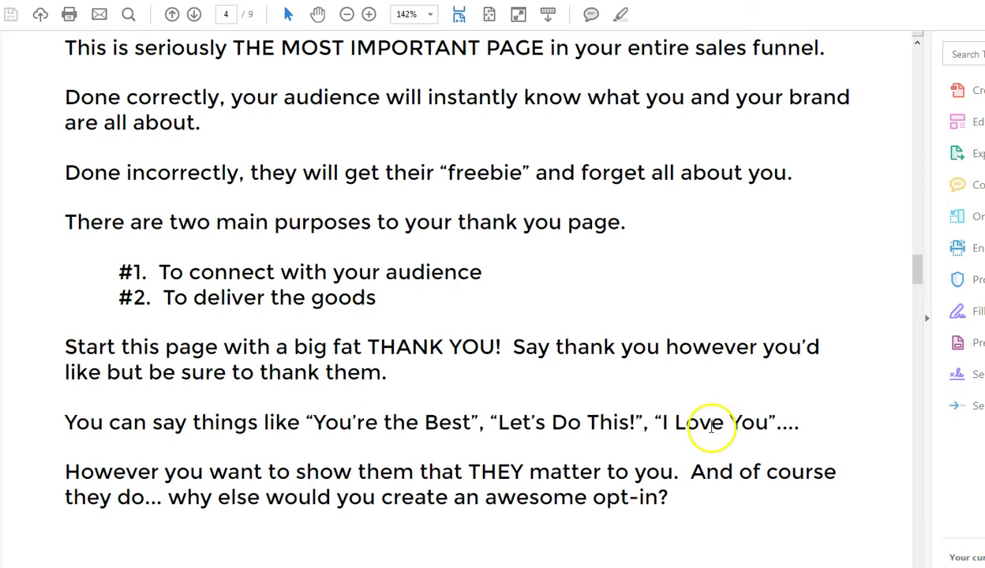
scroll(710, 434, "down", 1)
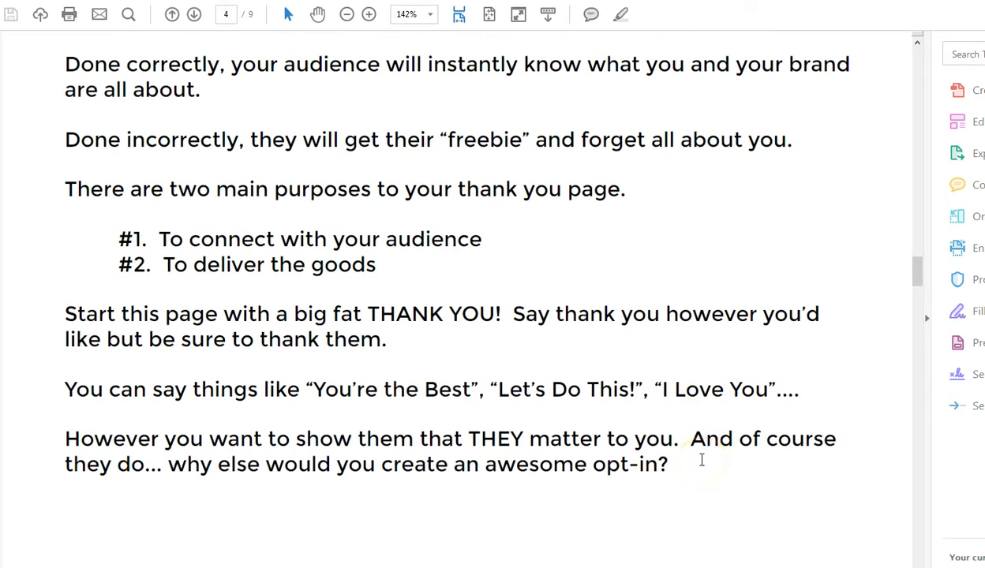
scroll(701, 460, "down", 8)
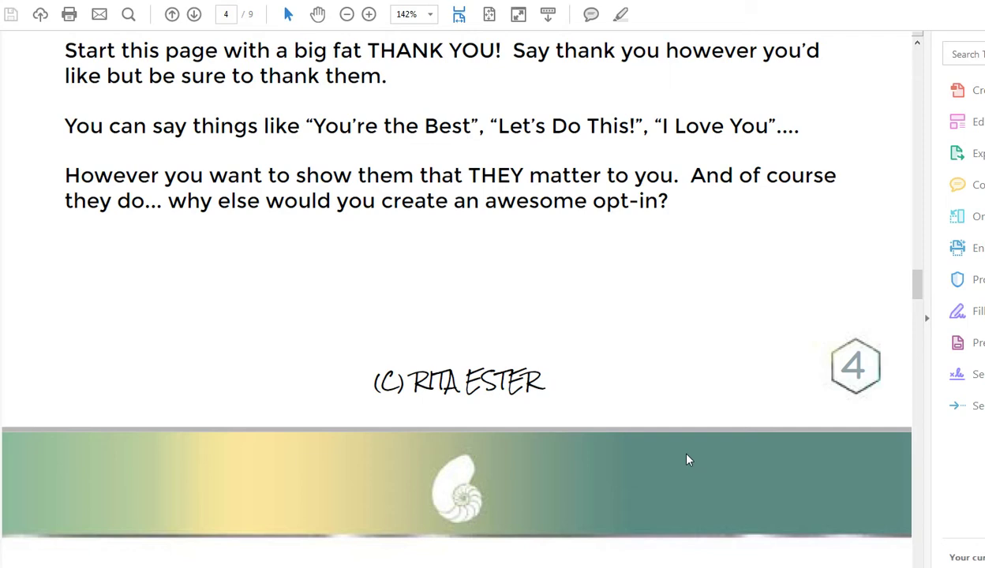
scroll(677, 431, "down", 5)
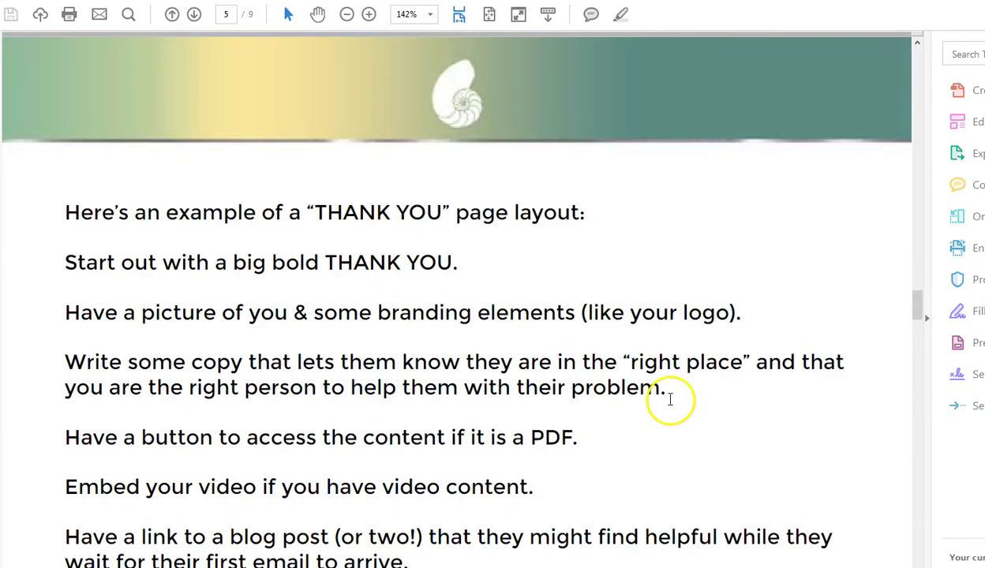
scroll(675, 403, "down", 1)
scroll(682, 405, "down", 5)
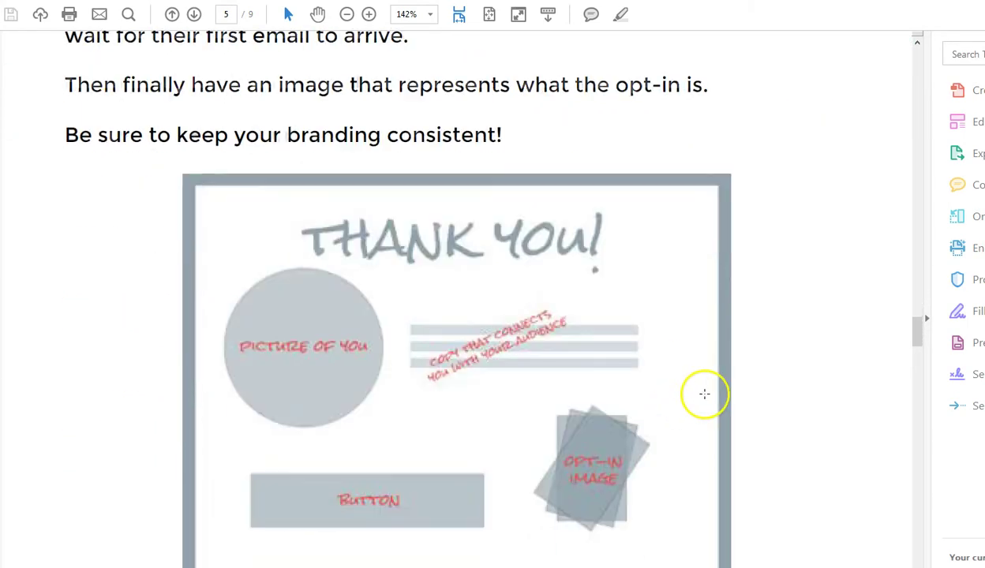
scroll(716, 399, "down", 1)
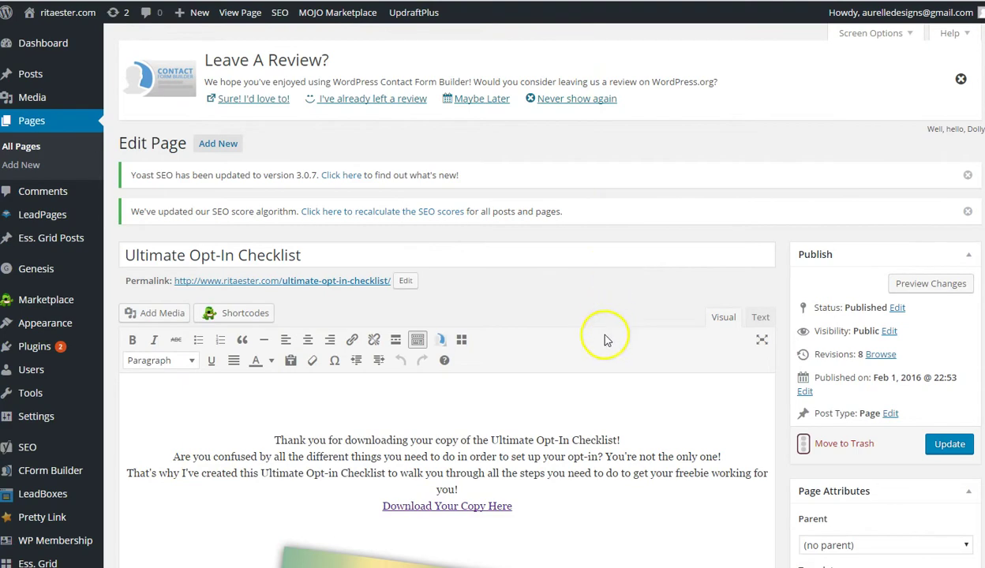
Switch to WordPress and review the Ultimate Opt-In Checklist page in the editor and on the live site.
scroll(600, 363, "down", 10)
scroll(667, 412, "up", 10)
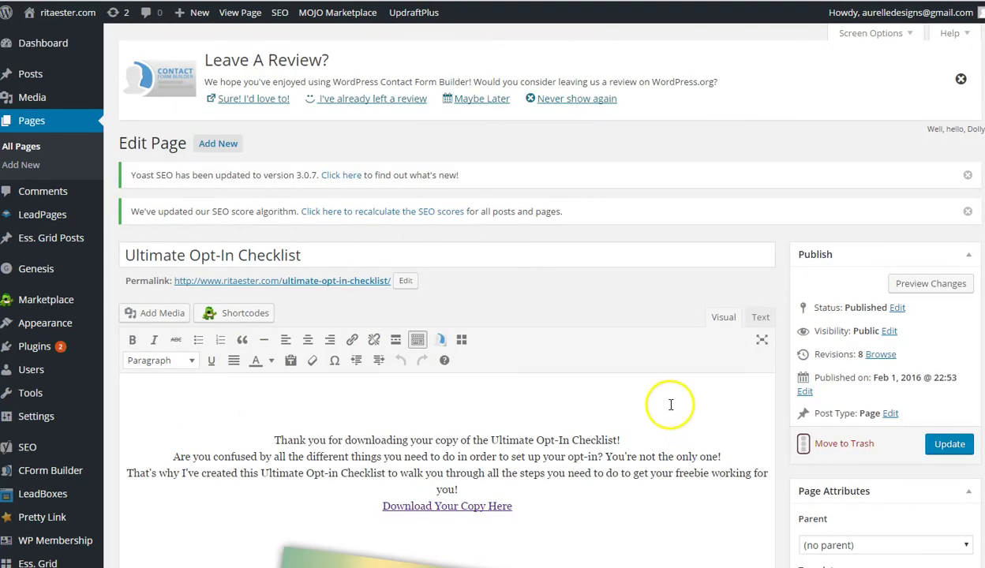
scroll(667, 410, "down", 5)
scroll(644, 424, "up", 10)
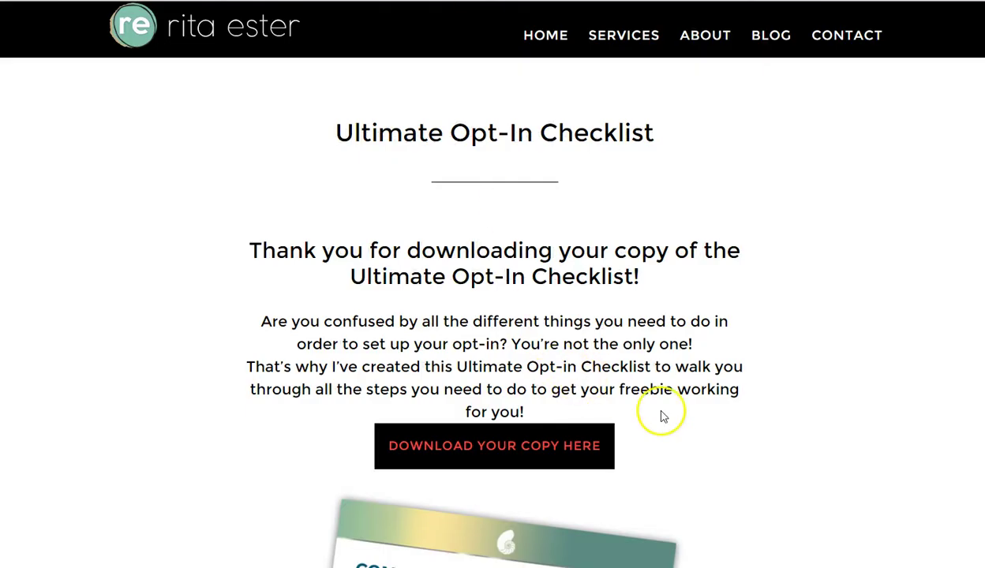
scroll(703, 430, "down", 10)
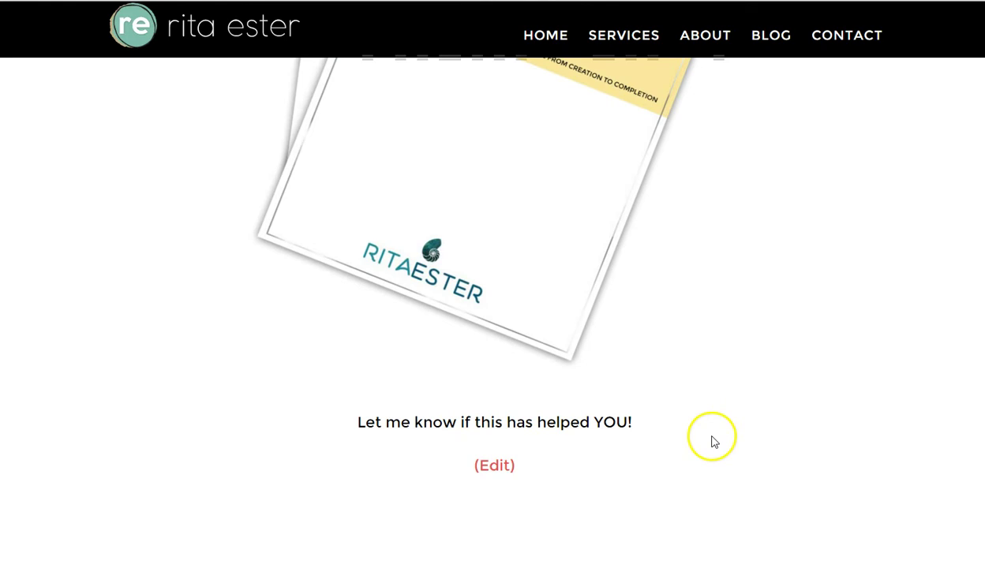
scroll(709, 436, "down", 3)
scroll(714, 430, "up", 15)
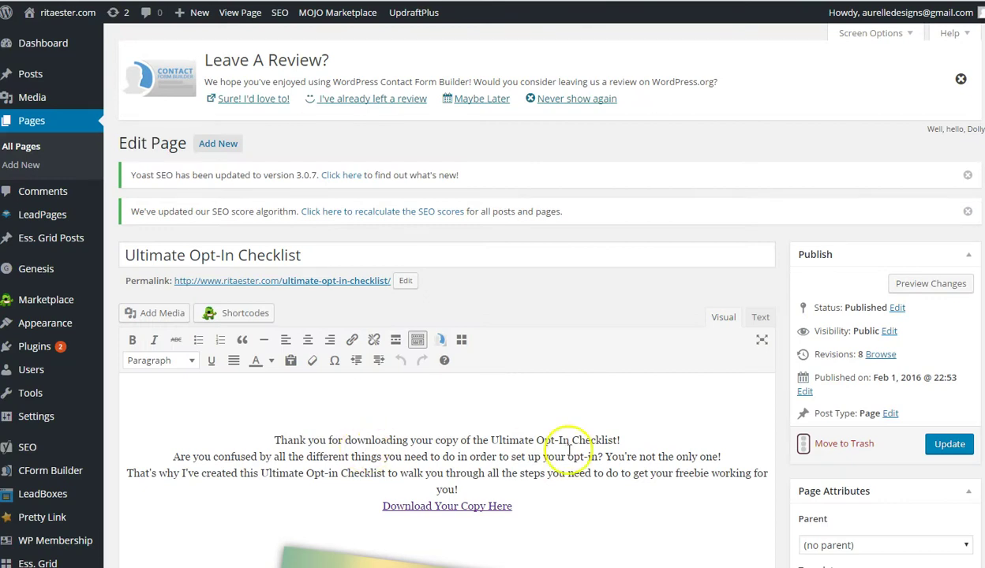
Place the cursor before the "Thank you for downloading" line in the page body and open the media inserter.
scroll(568, 454, "down", 3)
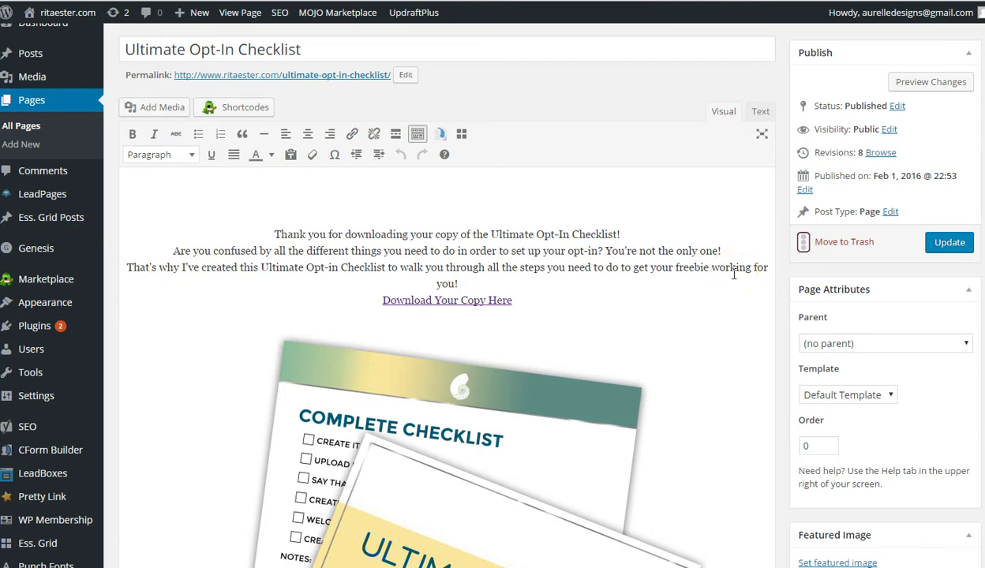
mouse_move(57, 192)
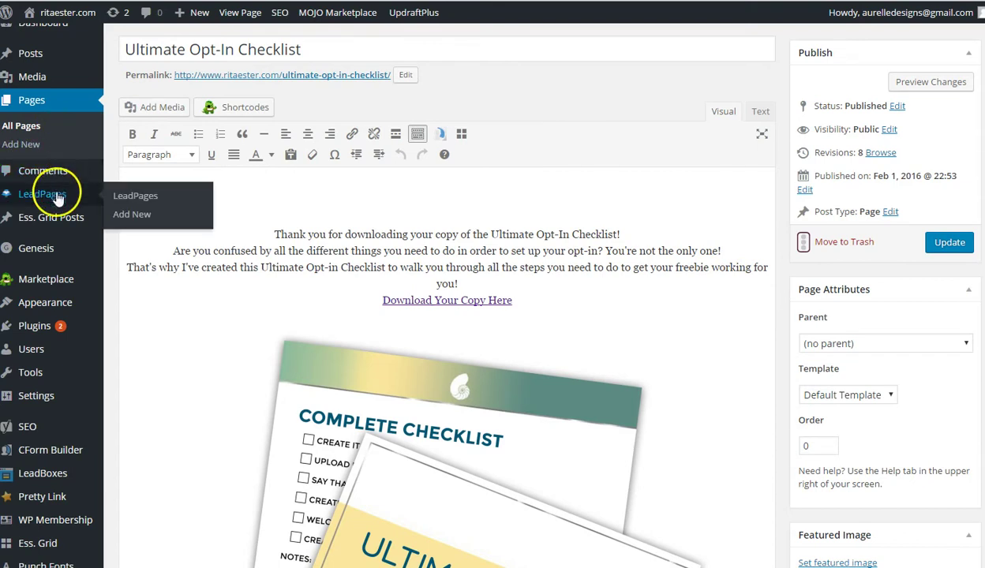
left_click(260, 229)
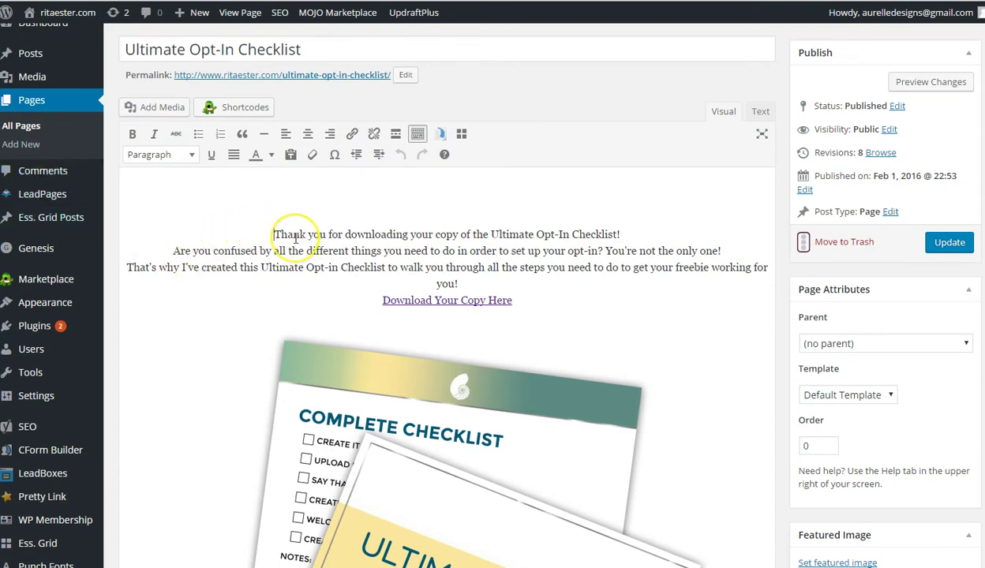
left_click(275, 228)
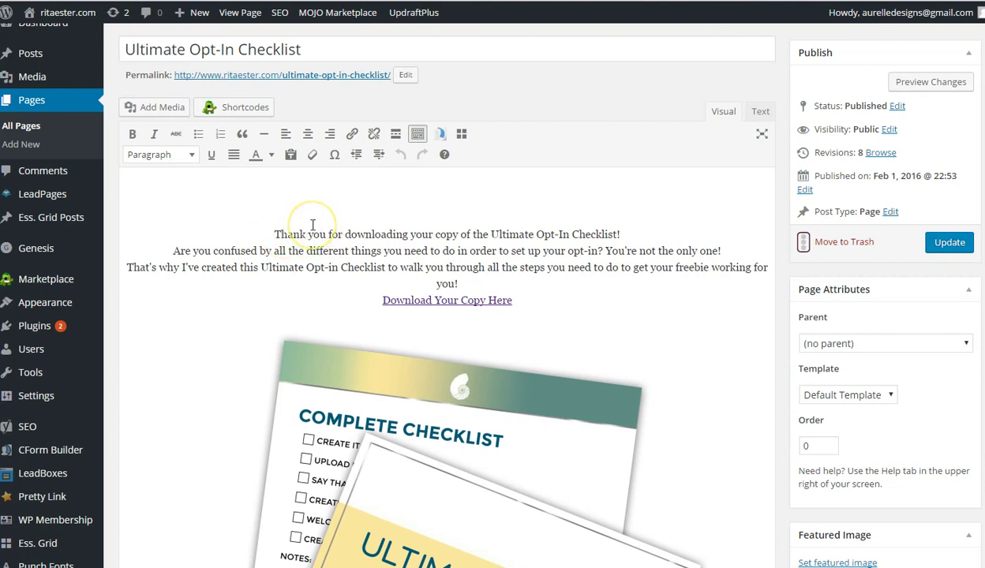
left_click(154, 111)
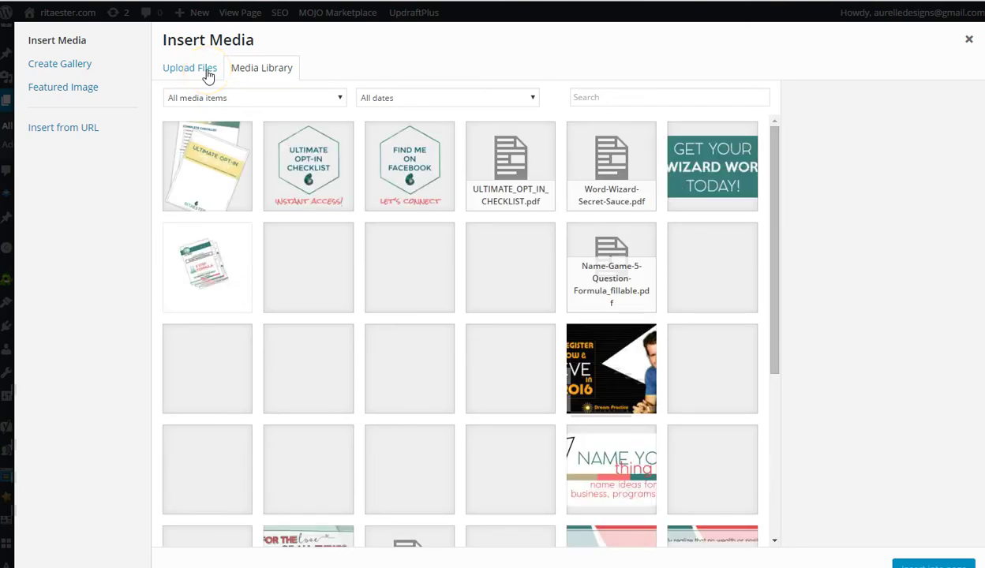
Look through the existing images in the media library.
scroll(540, 422, "down", 8)
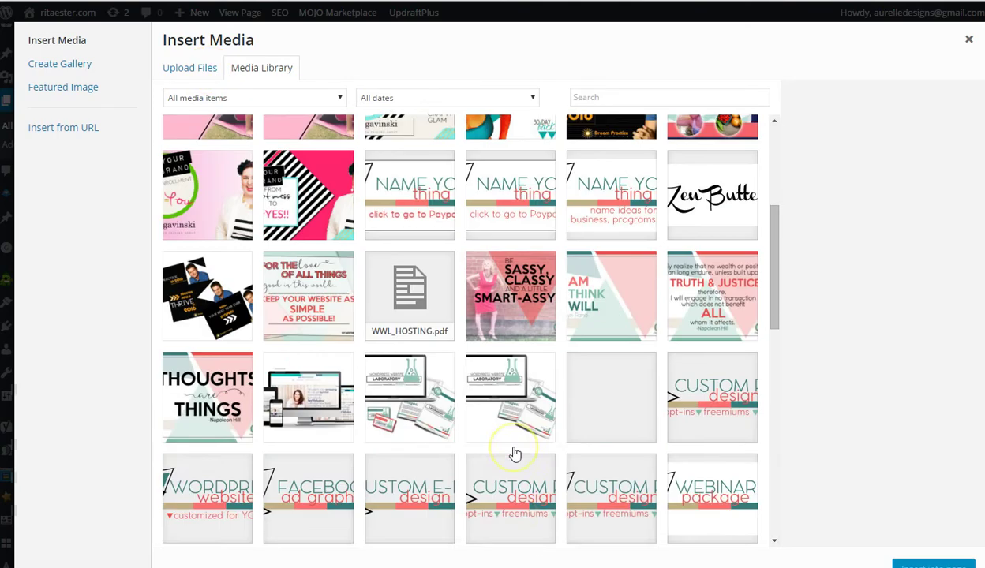
scroll(513, 454, "down", 8)
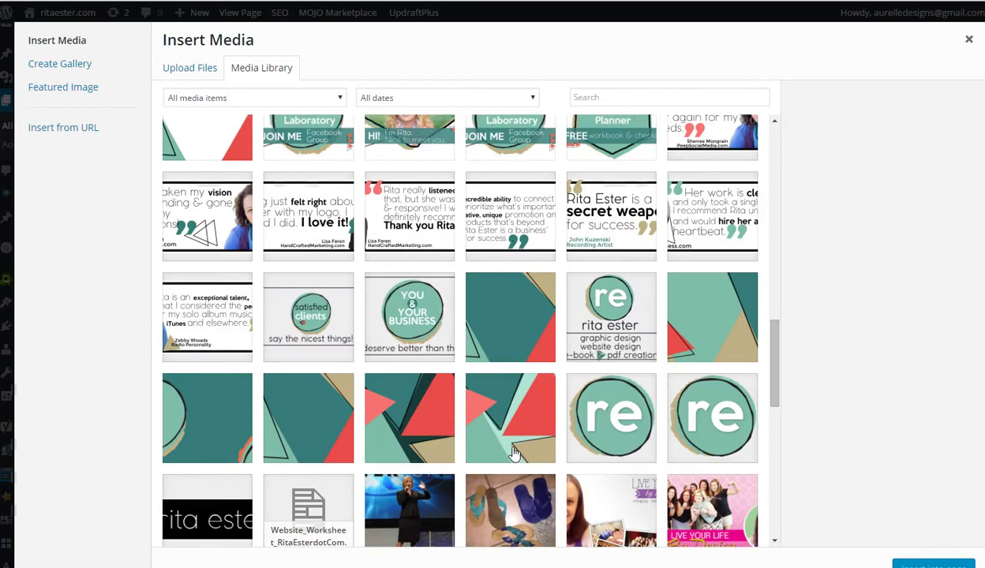
scroll(513, 454, "down", 8)
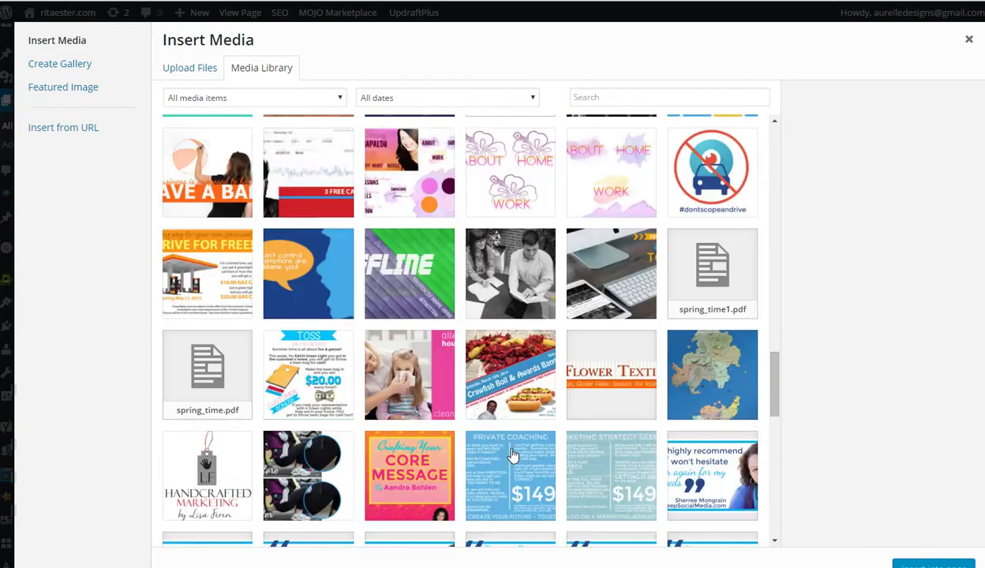
scroll(512, 453, "down", 4)
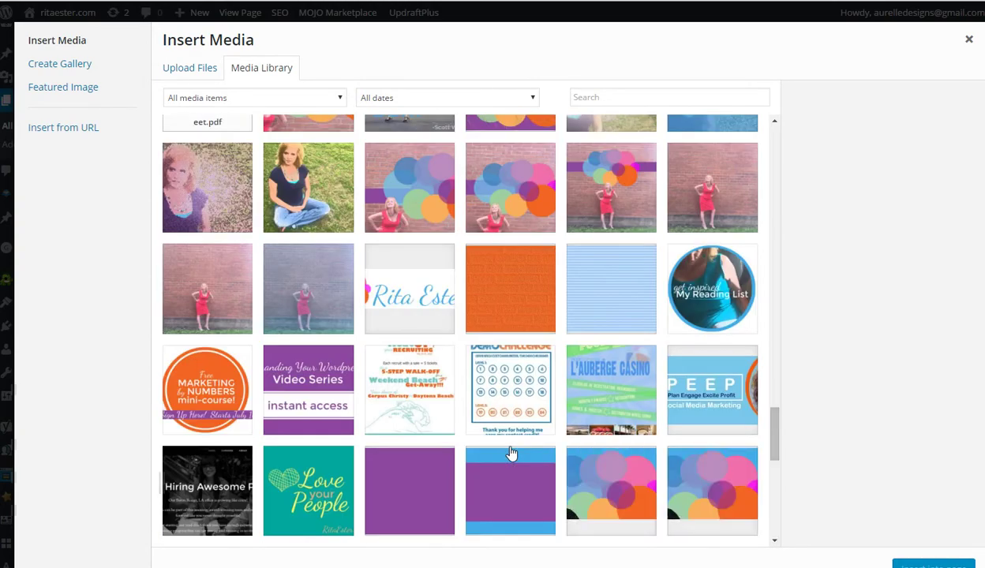
scroll(510, 451, "down", 2)
scroll(510, 454, "down", 9)
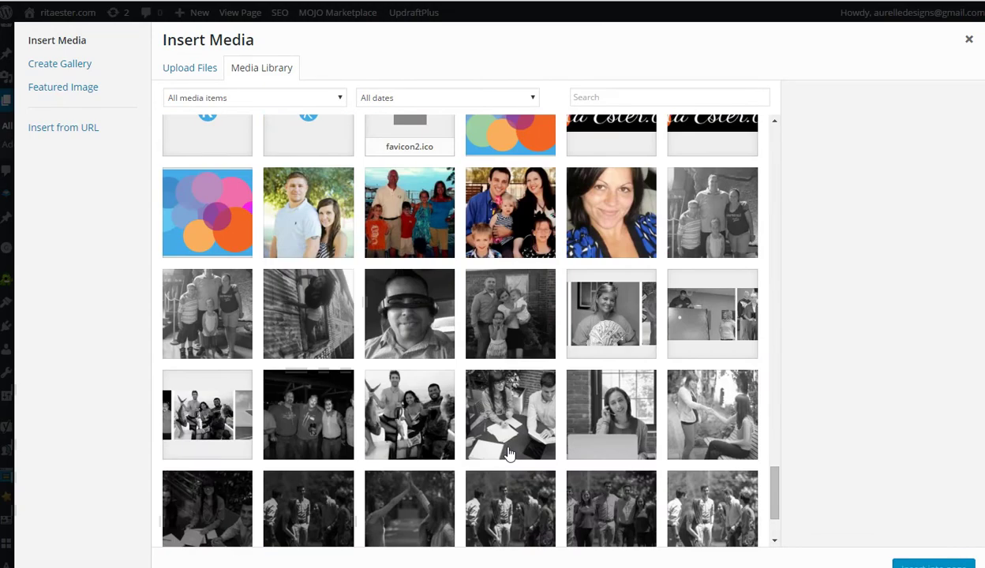
scroll(506, 448, "up", 6)
scroll(505, 449, "up", 15)
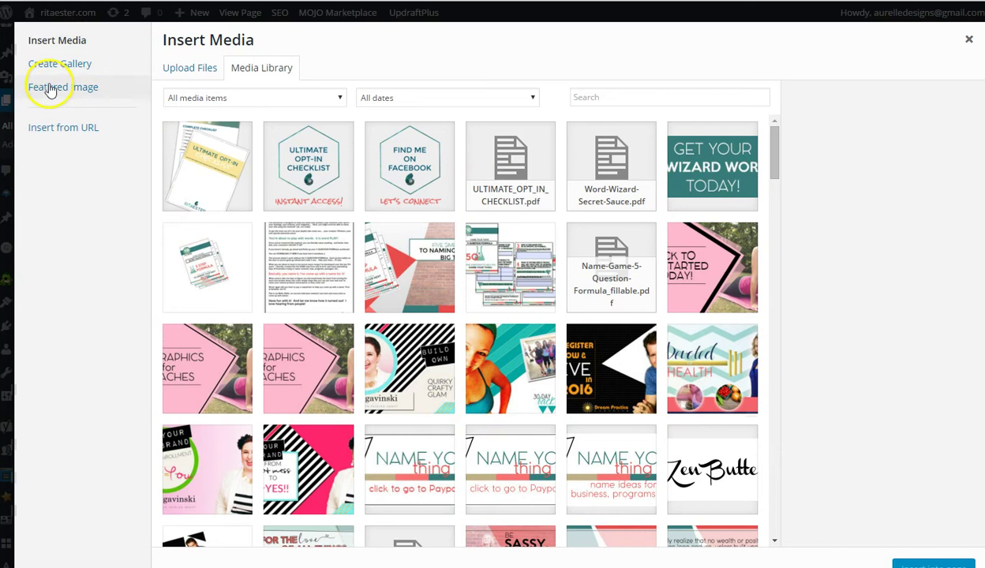
Upload the portrait photo with the dark blue scarf from the Downloads folder to the media library.
left_click(188, 65)
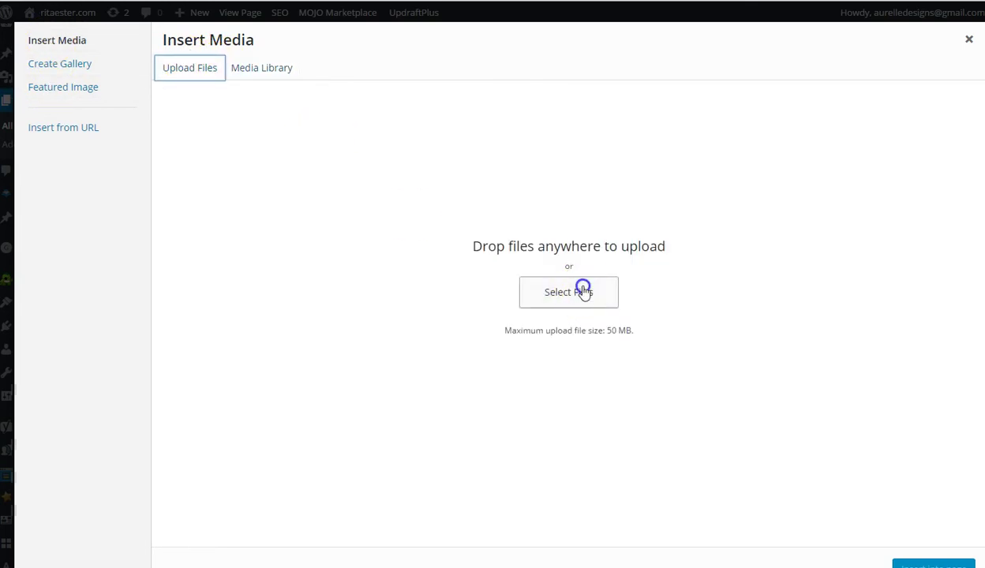
left_click(578, 291)
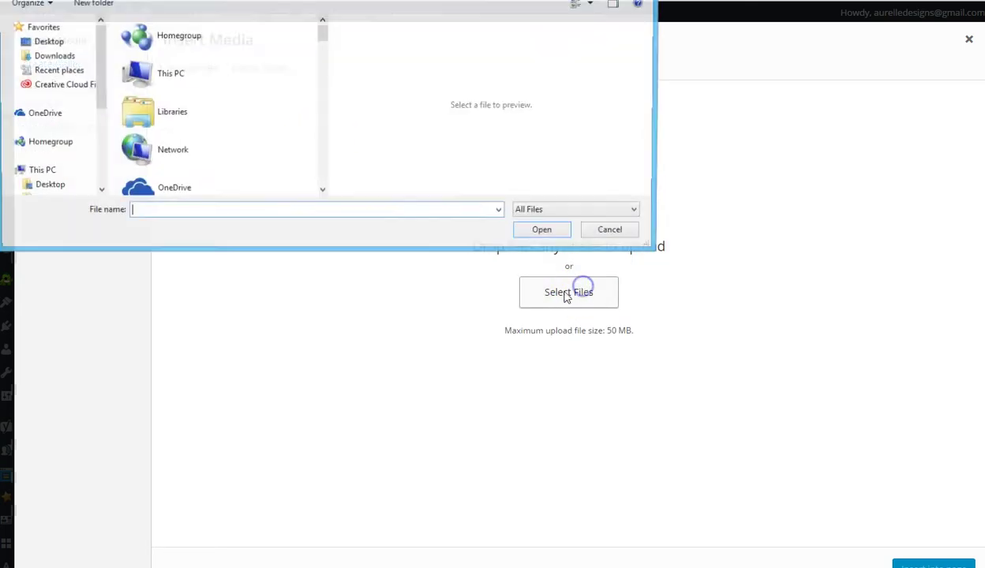
left_click(57, 57)
left_click(257, 154)
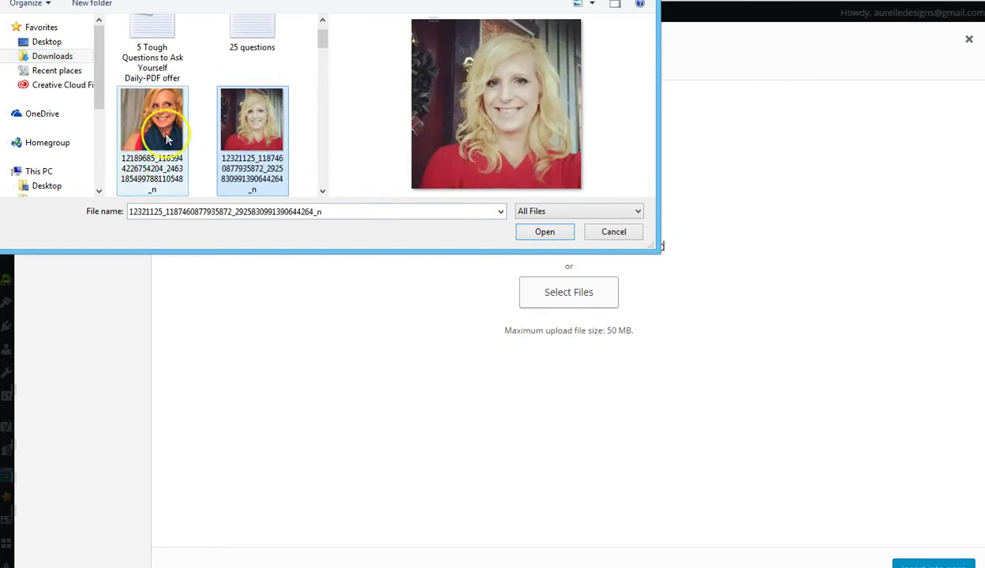
scroll(302, 147, "down", 1)
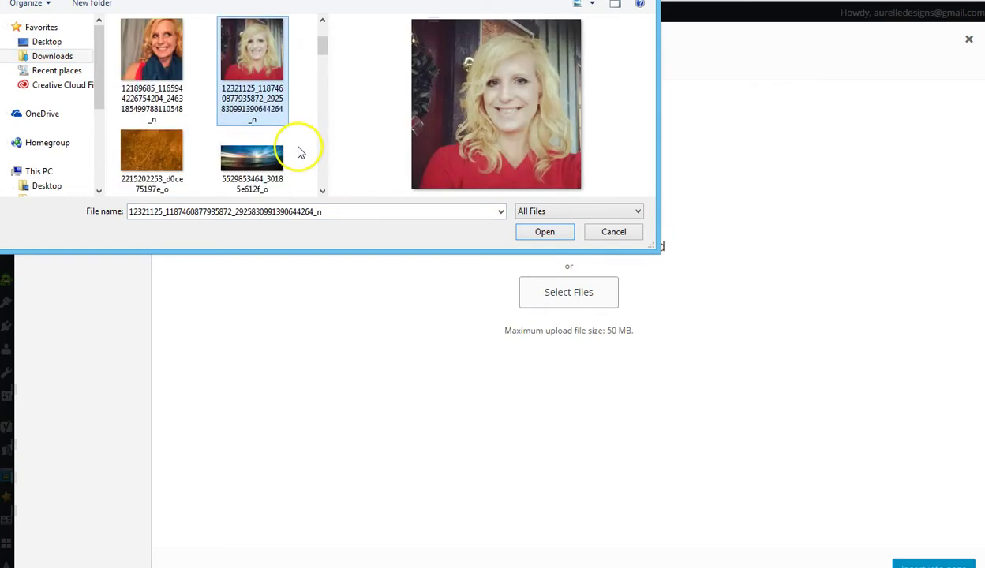
scroll(308, 168, "down", 4)
scroll(305, 165, "up", 5)
left_click(144, 162)
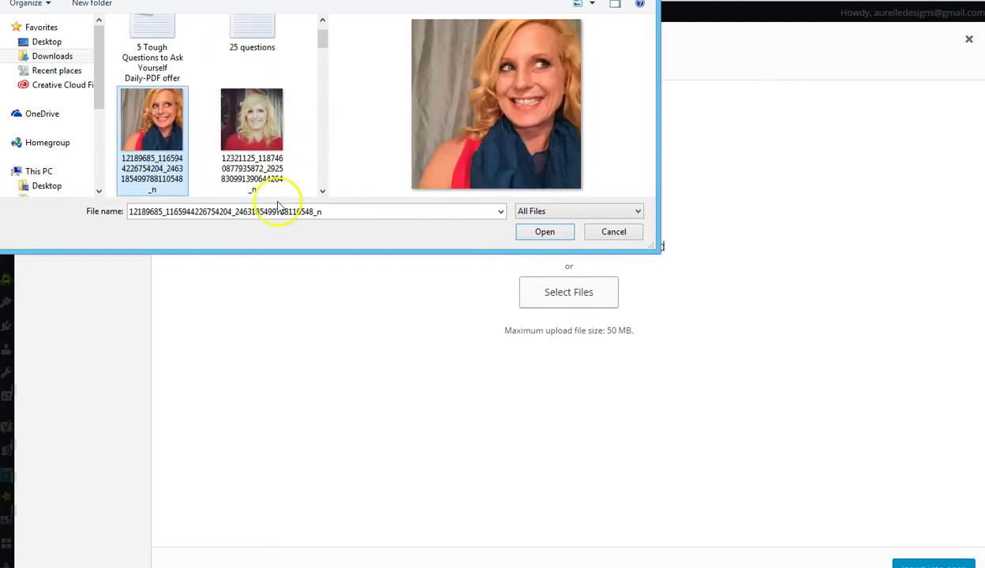
left_click(543, 231)
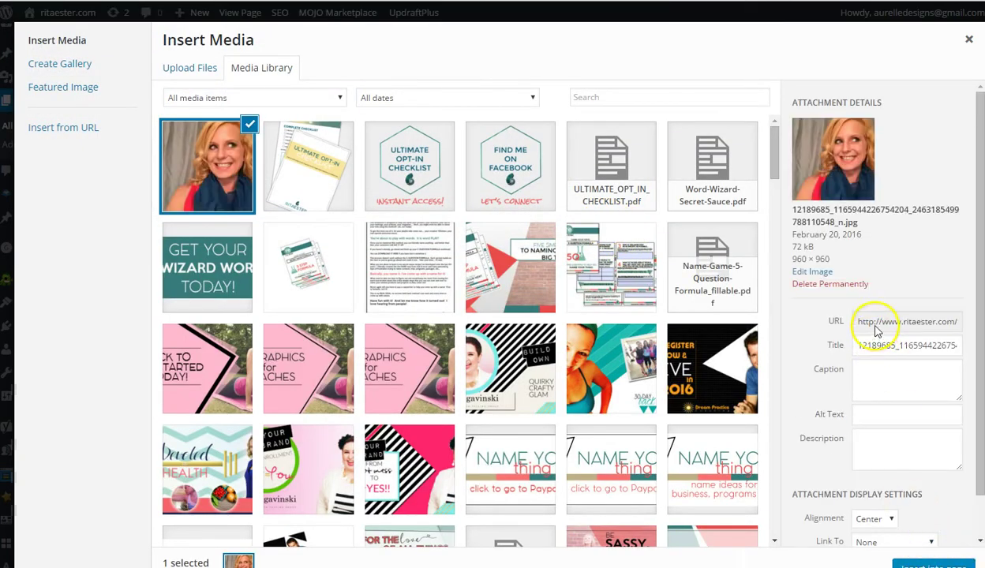
Insert the uploaded portrait into the page with Link To set to None, and align it left.
scroll(872, 347, "down", 1)
left_click(896, 497)
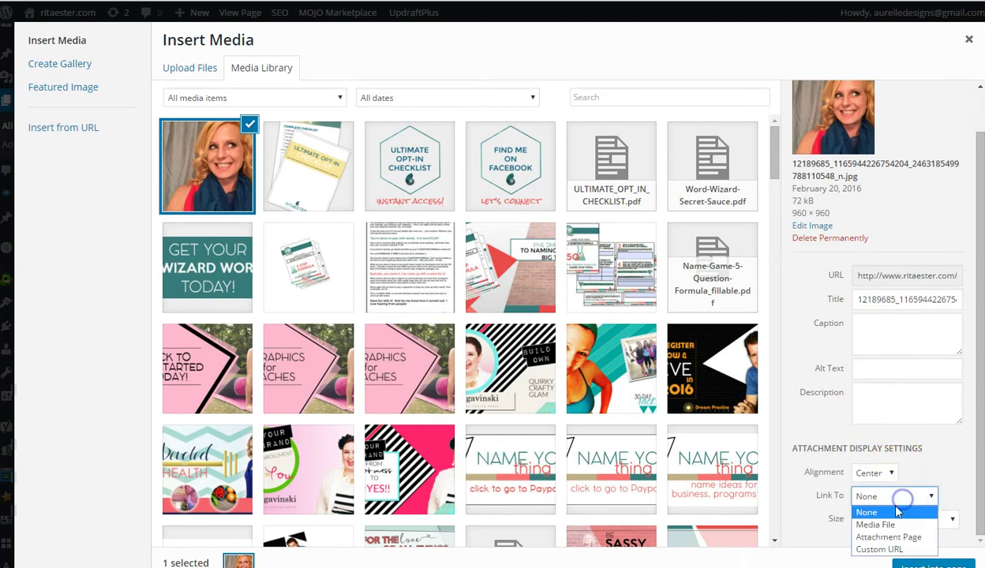
left_click(889, 513)
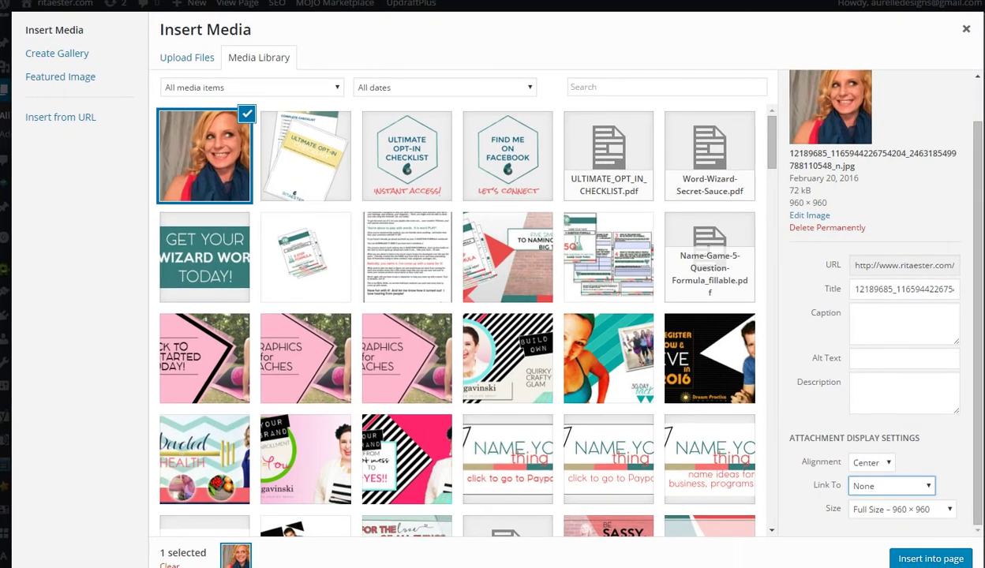
left_click(948, 556)
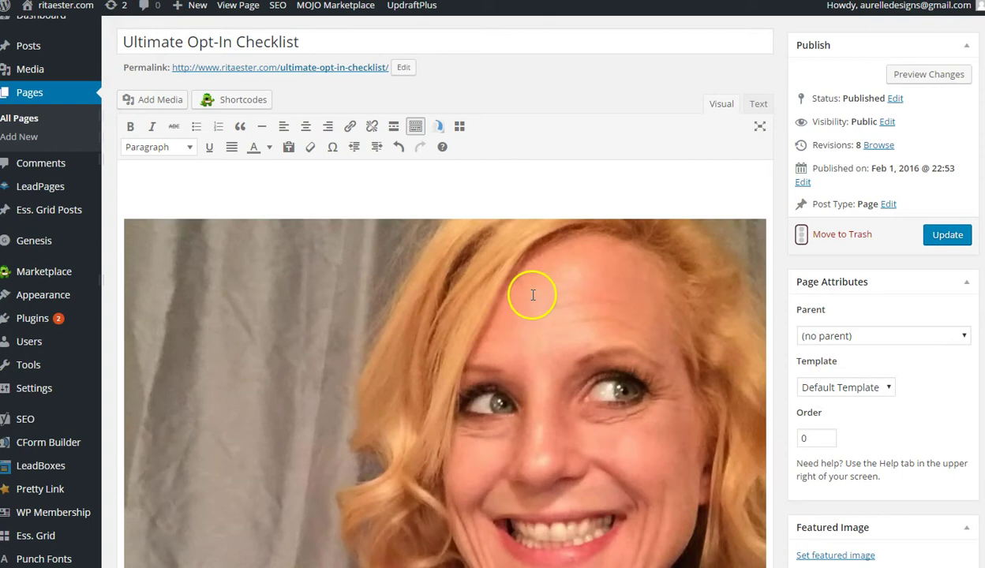
left_click(533, 294)
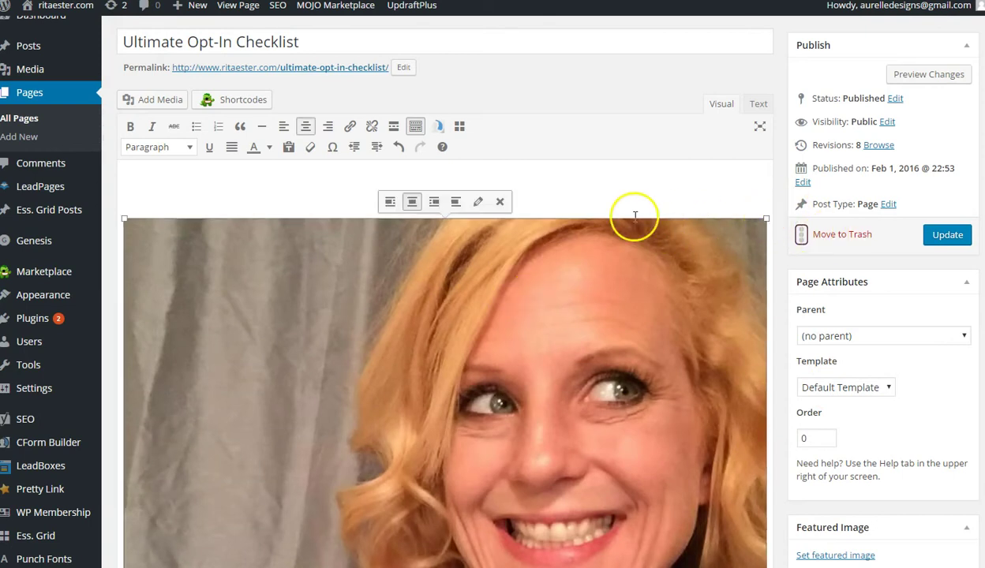
left_click(390, 202)
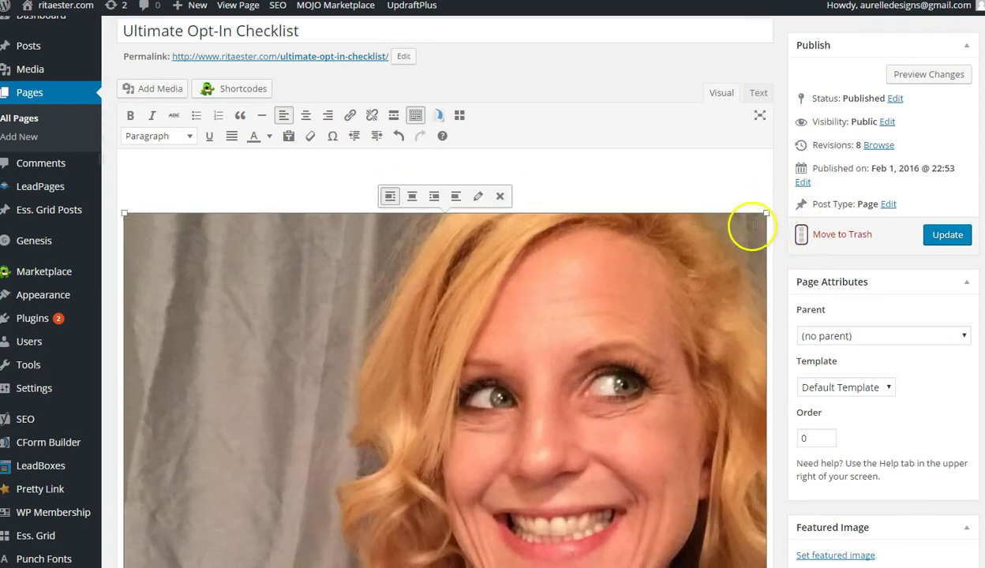
Shrink the portrait photo to about 275 by 275 pixels so the thank-you text wraps beside it.
left_click_drag(764, 212, 374, 454)
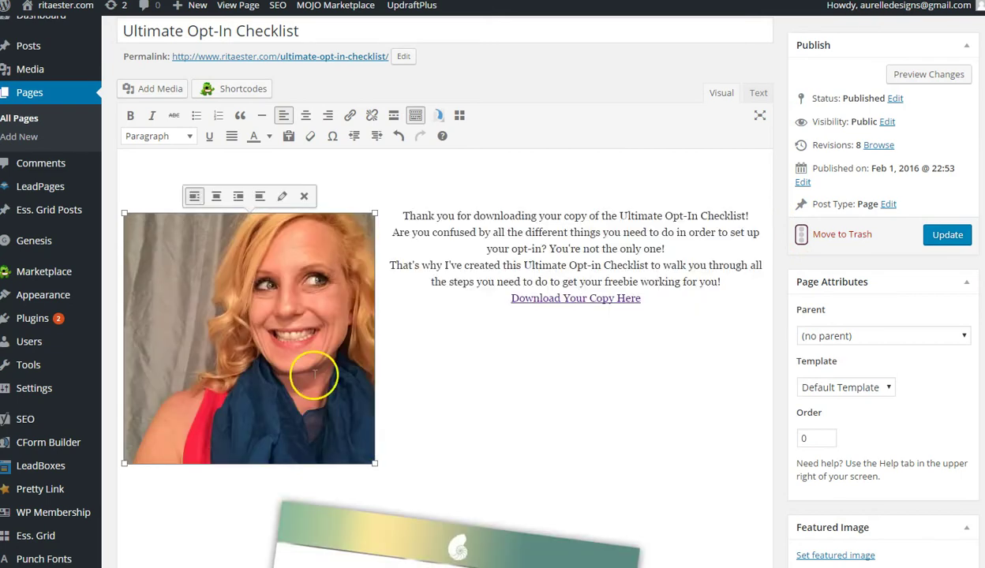
left_click(390, 374)
left_click(341, 337)
left_click(453, 358)
left_click(346, 335)
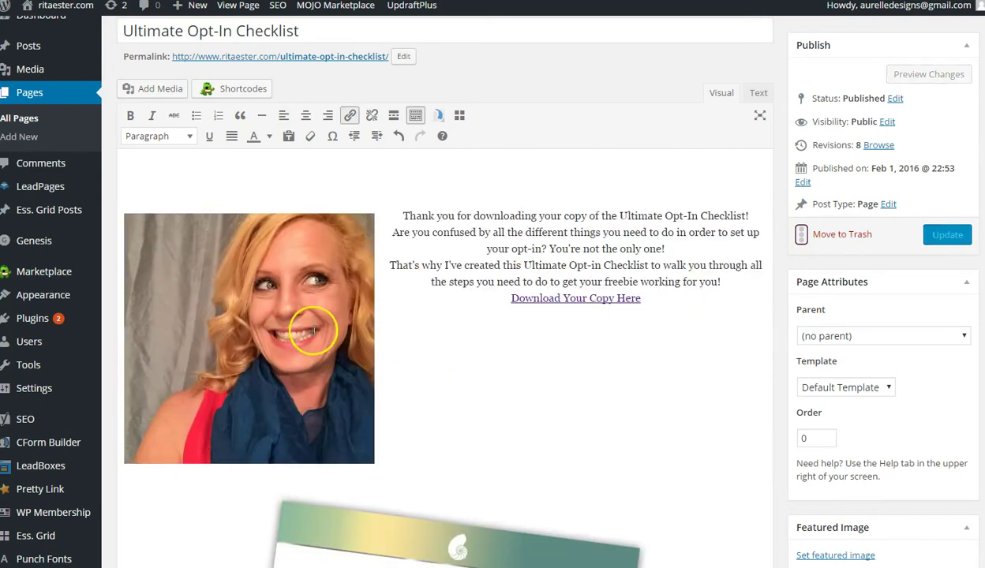
left_click_drag(375, 463, 313, 401)
left_click(368, 395)
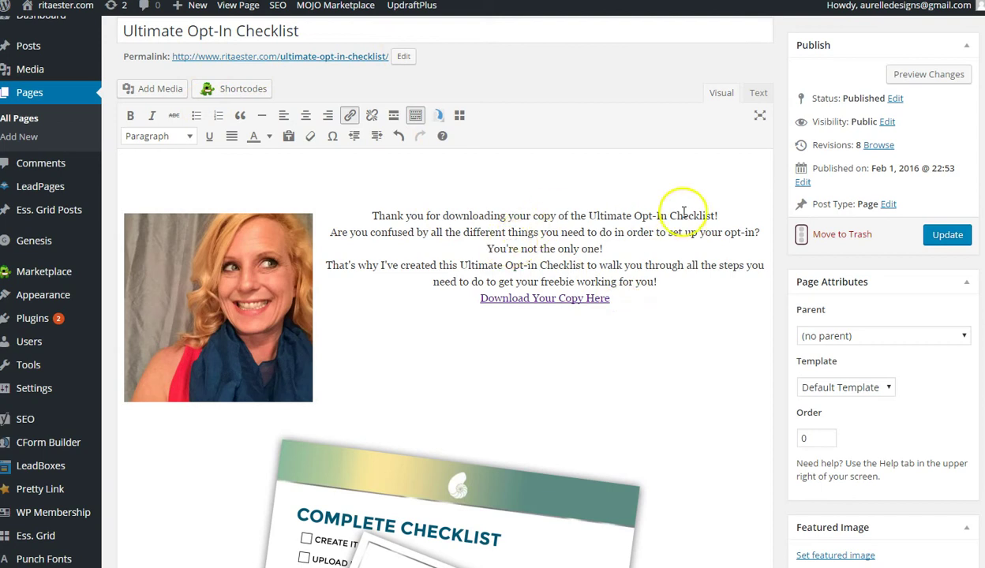
Format the "Thank you for downloading your copy of the Ultimate Opt-In Checklist!" line as a centered Heading 1.
left_click_drag(725, 212, 387, 209)
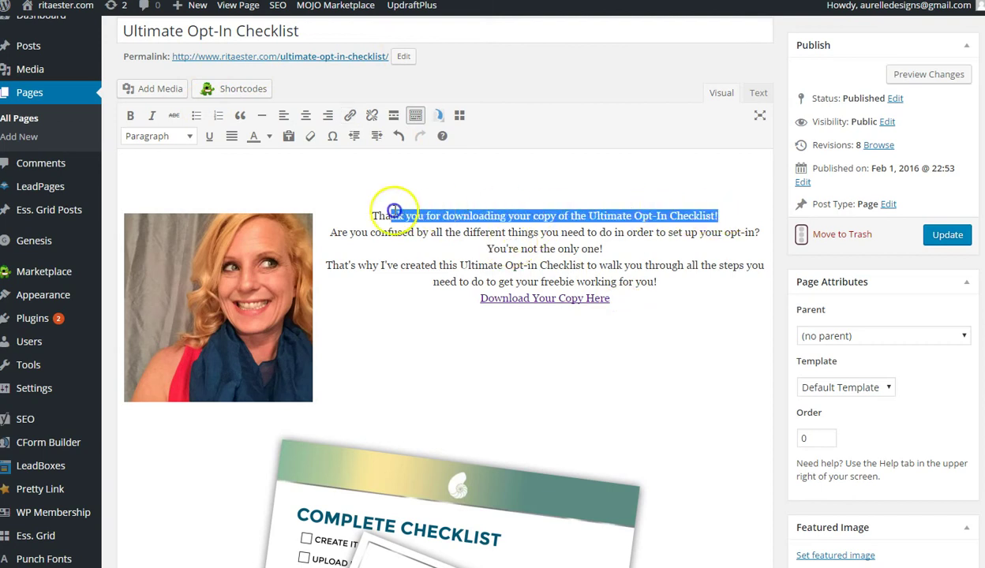
left_click(188, 137)
left_click(178, 187)
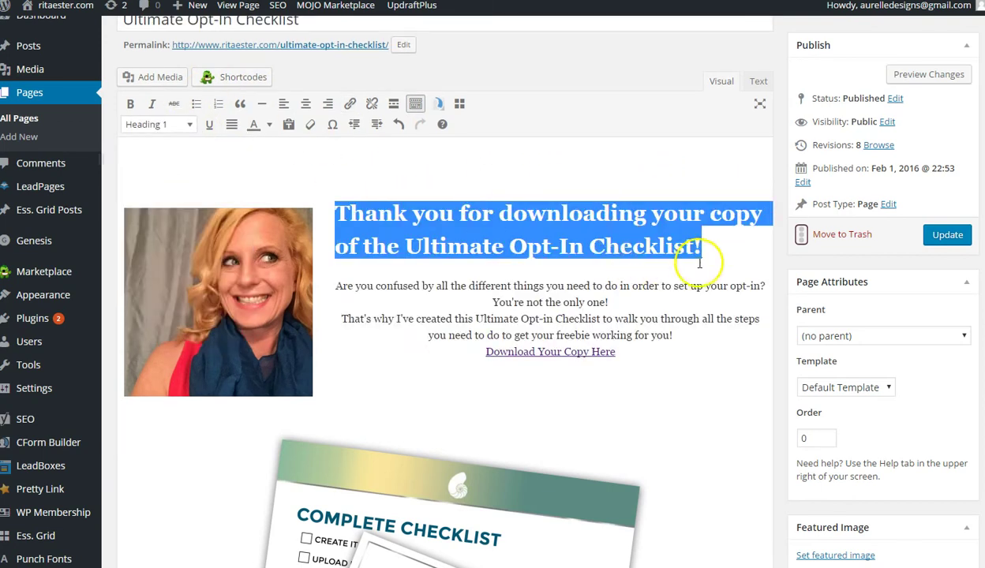
left_click(306, 103)
left_click(746, 256)
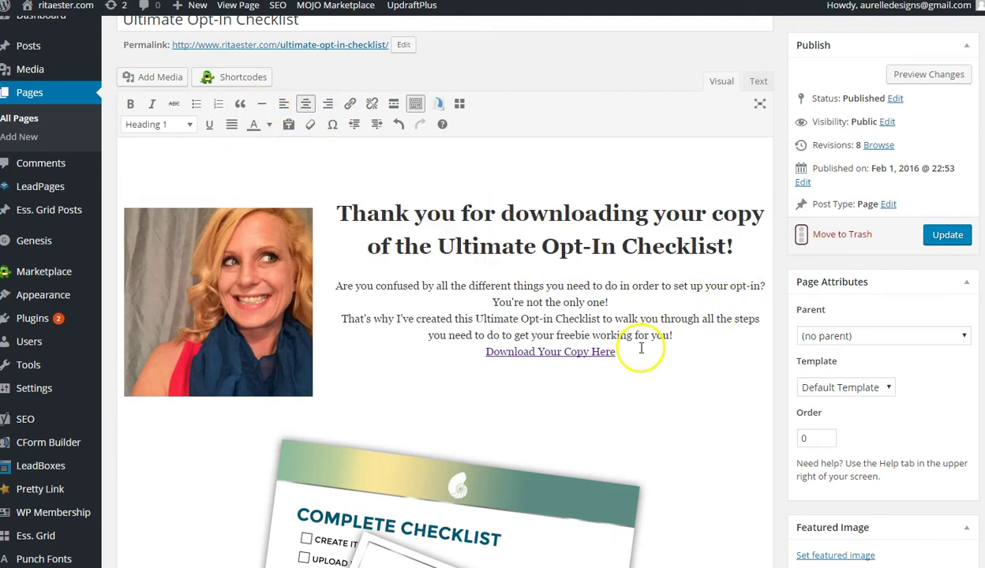
Add a blank line above and below the "You're not the only one!" sentence.
left_click(770, 287)
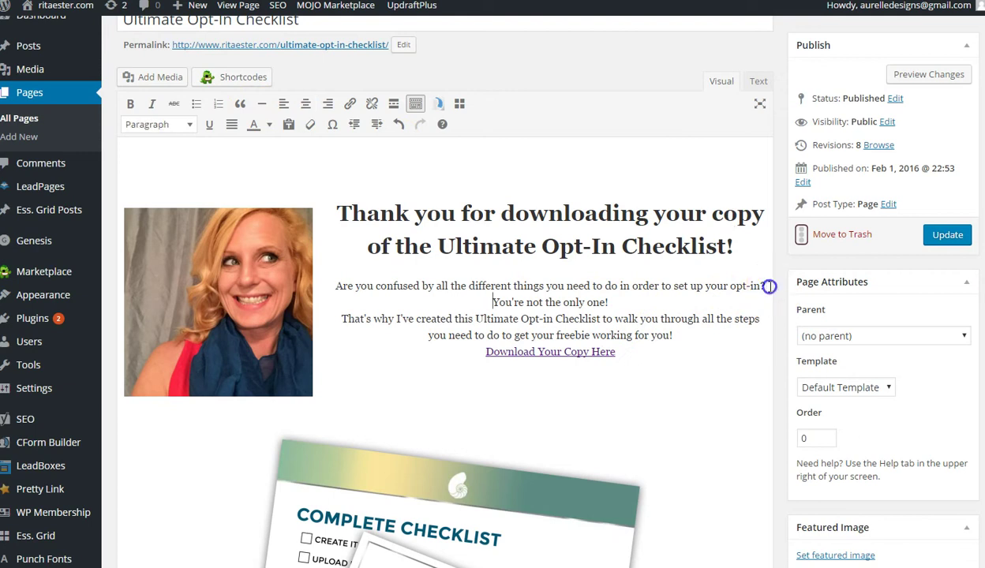
key("Return")
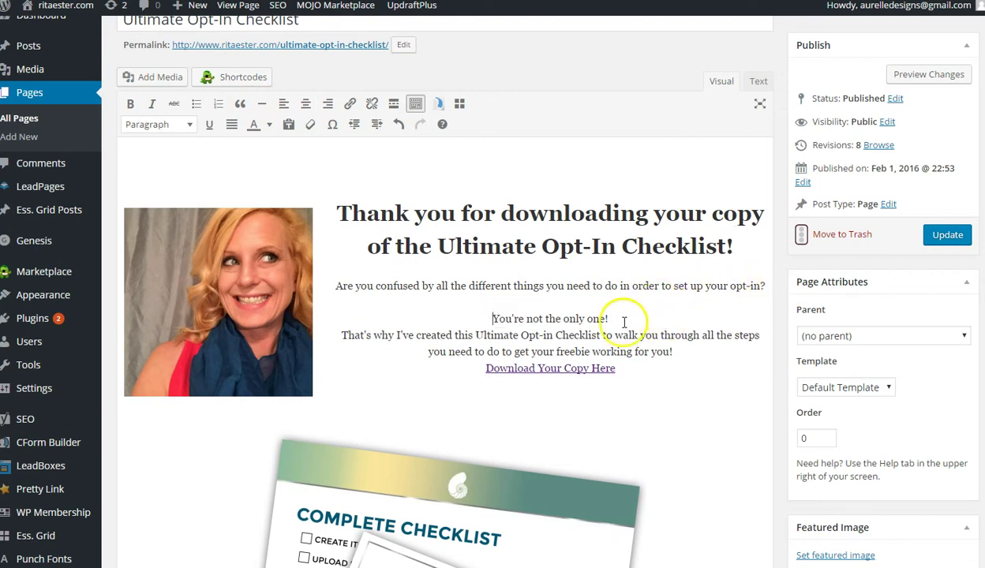
left_click(623, 319)
key("Return")
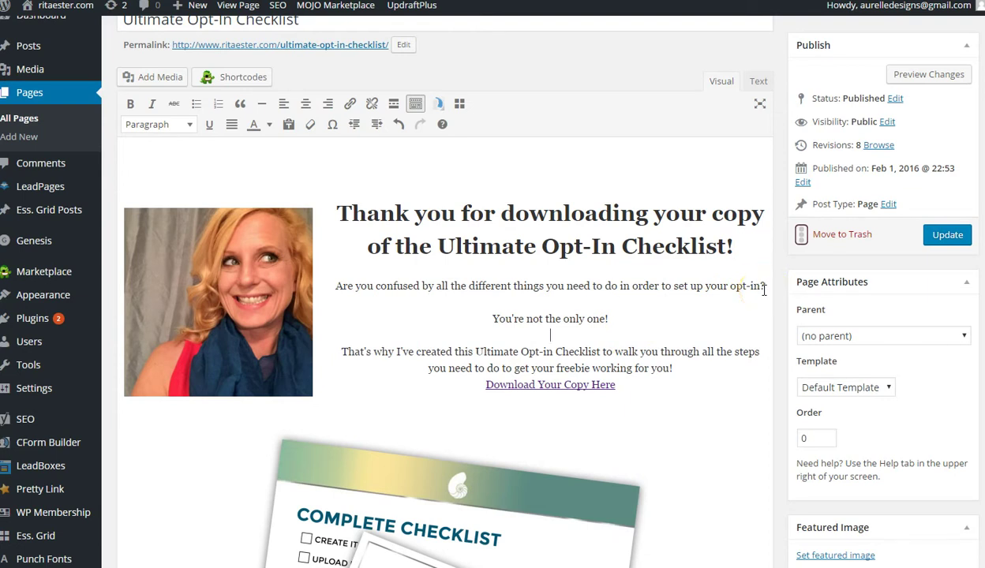
Format the "You're not the only one!" line as a centered, italic Heading 3.
left_click_drag(620, 312, 447, 308)
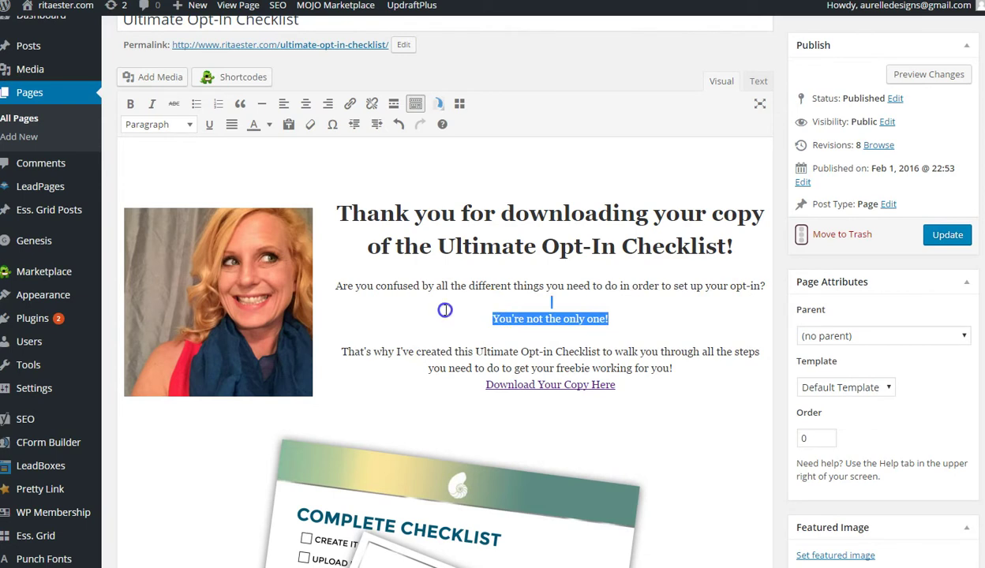
left_click(189, 123)
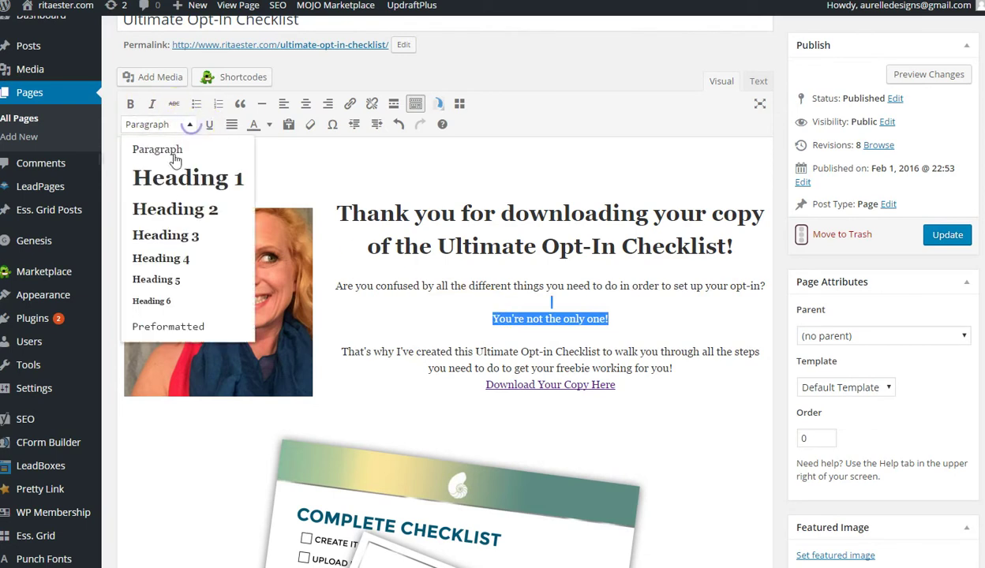
left_click(169, 235)
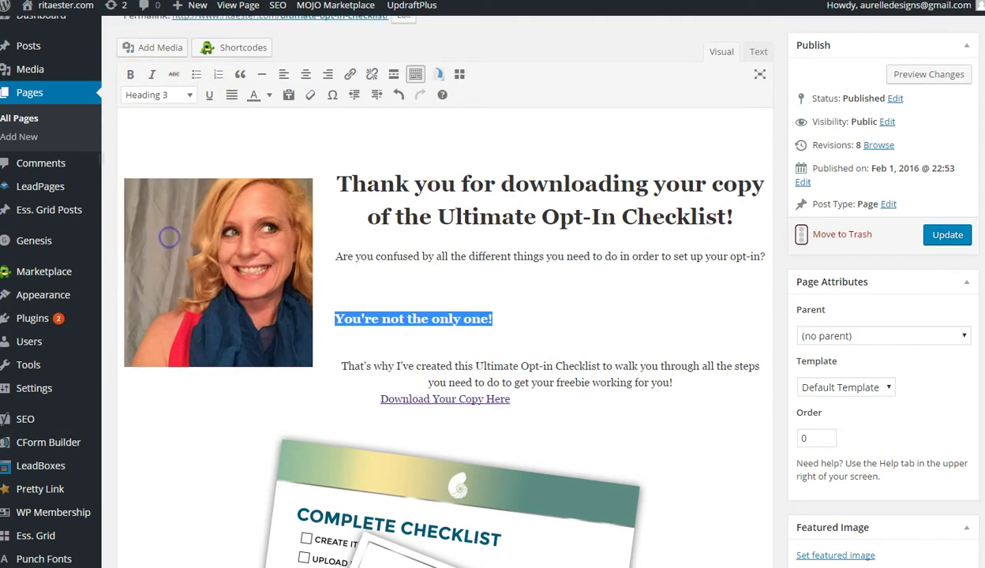
left_click(151, 74)
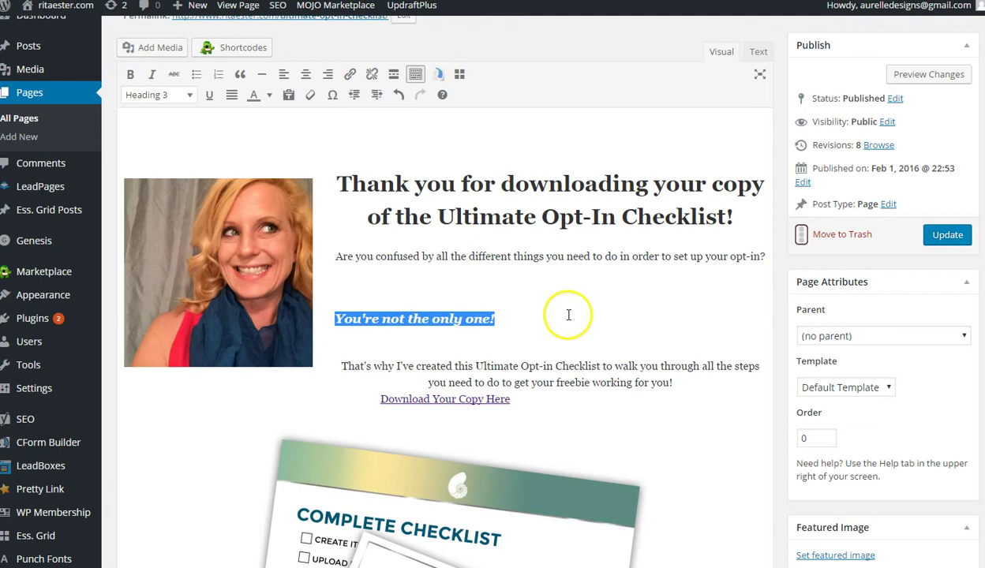
left_click(306, 74)
left_click(544, 349)
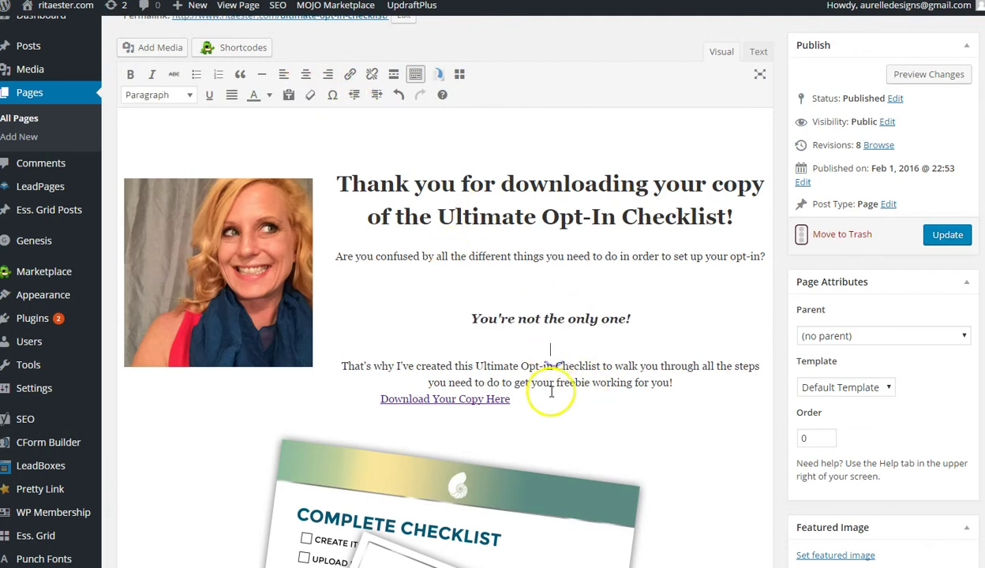
Add a blank line above the download link and make the words "working for you" bold and italic.
left_click(688, 383)
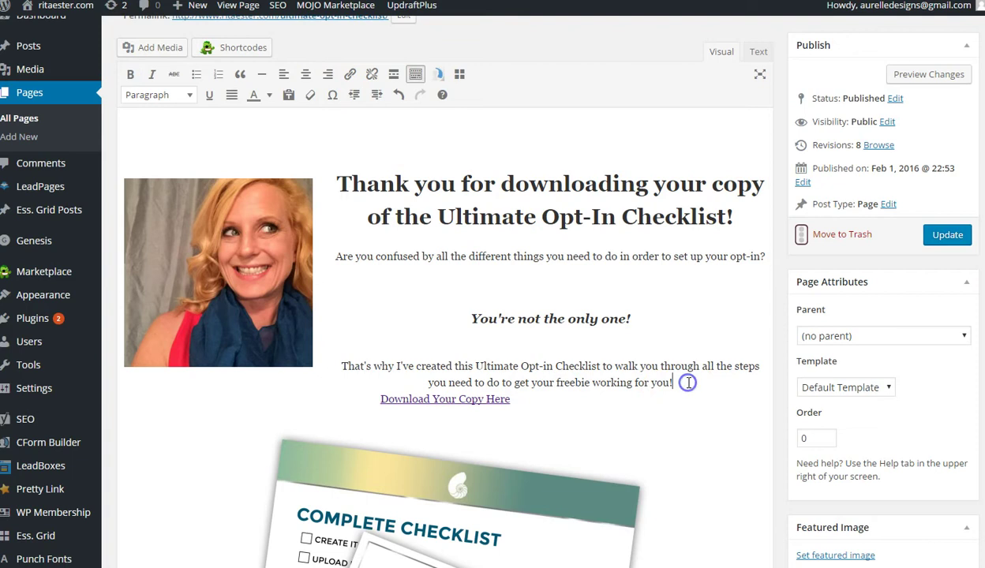
key("Return")
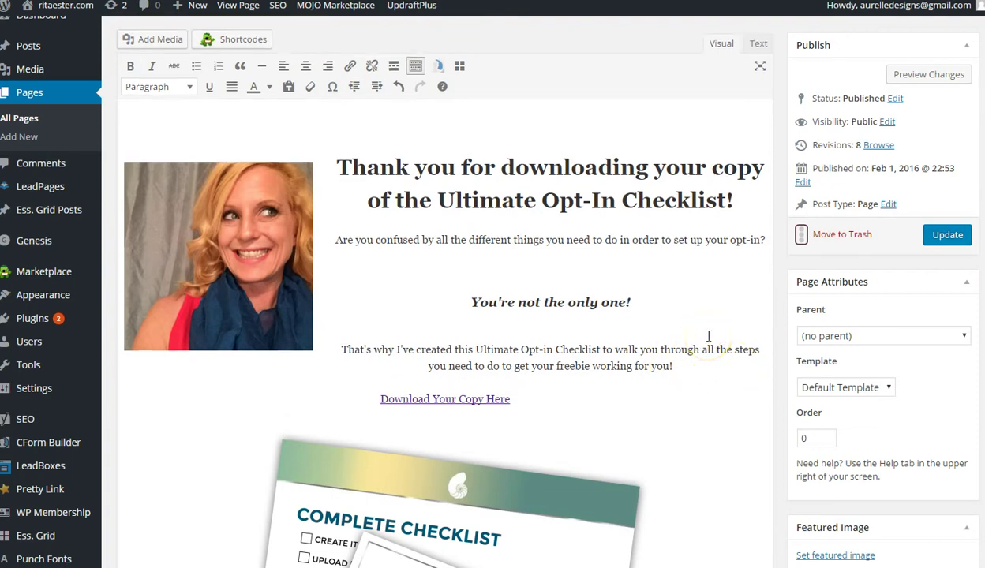
left_click_drag(671, 368, 581, 368)
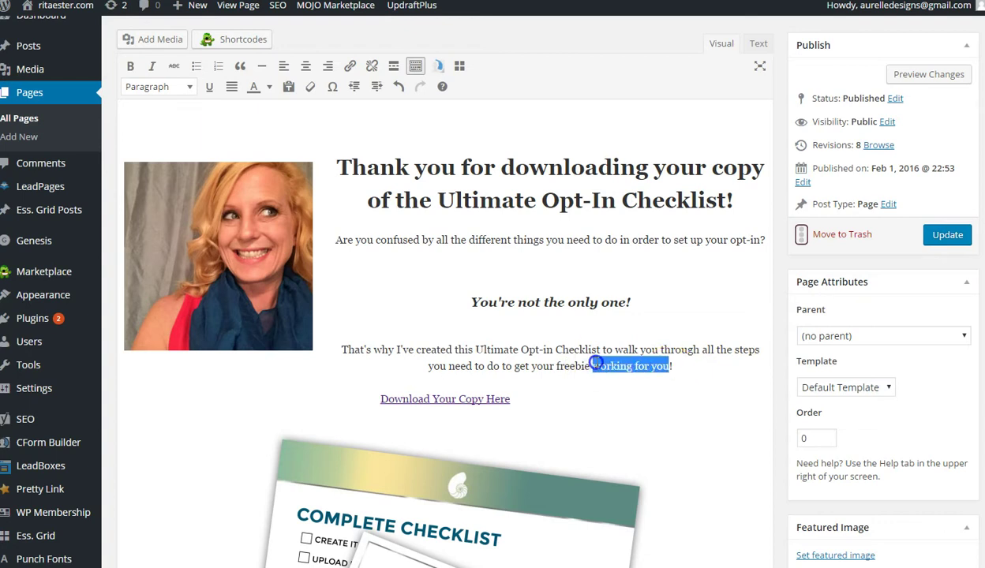
left_click(131, 66)
left_click(151, 67)
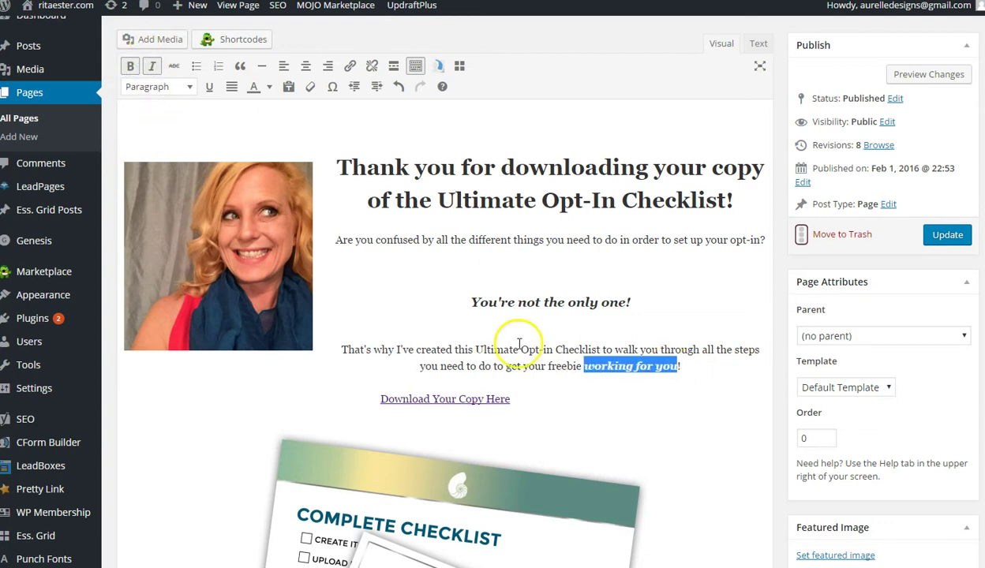
Try to center the "Download Your Copy Here" link beneath the paragraph.
left_click(564, 399)
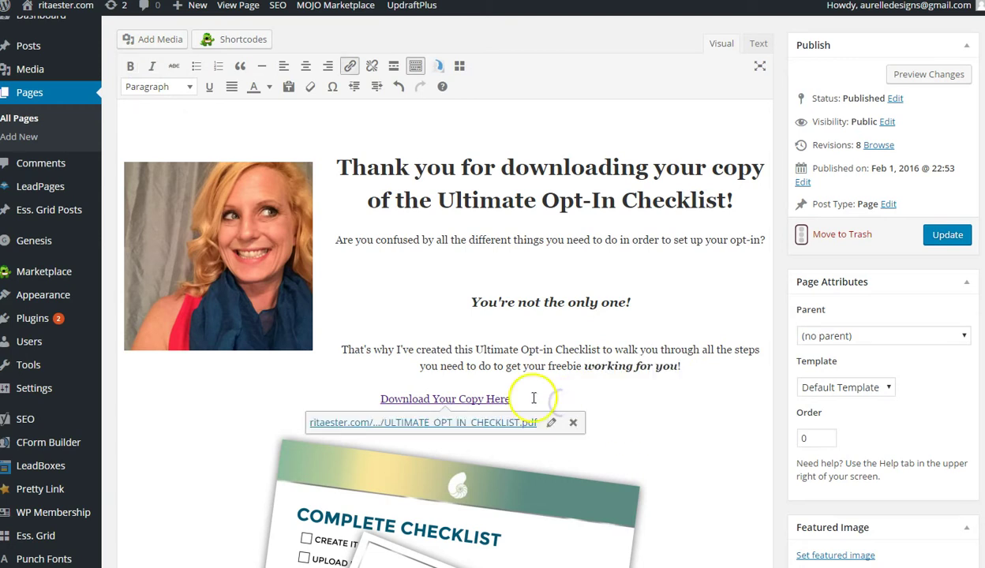
left_click_drag(534, 399, 313, 397)
left_click(306, 65)
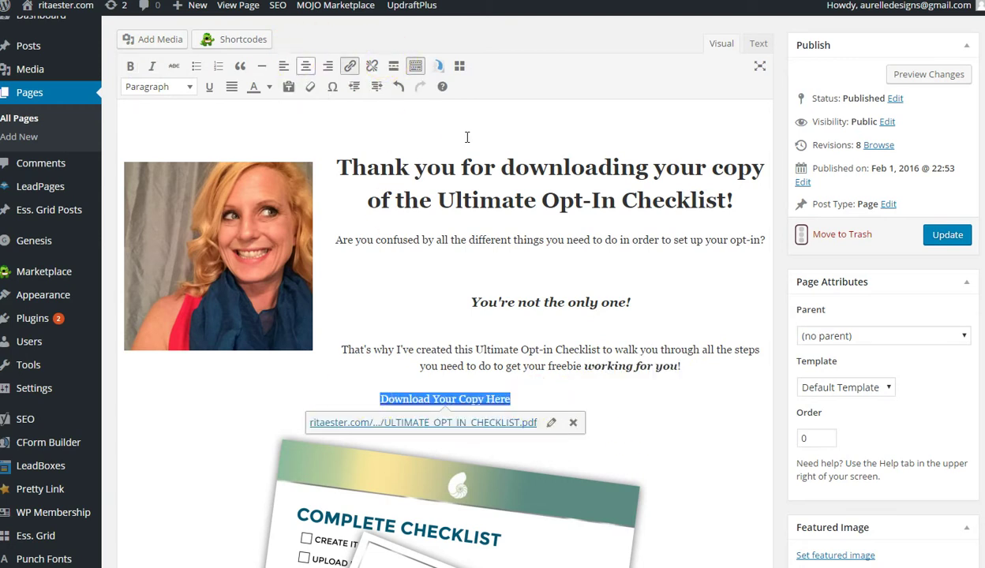
left_click(691, 403)
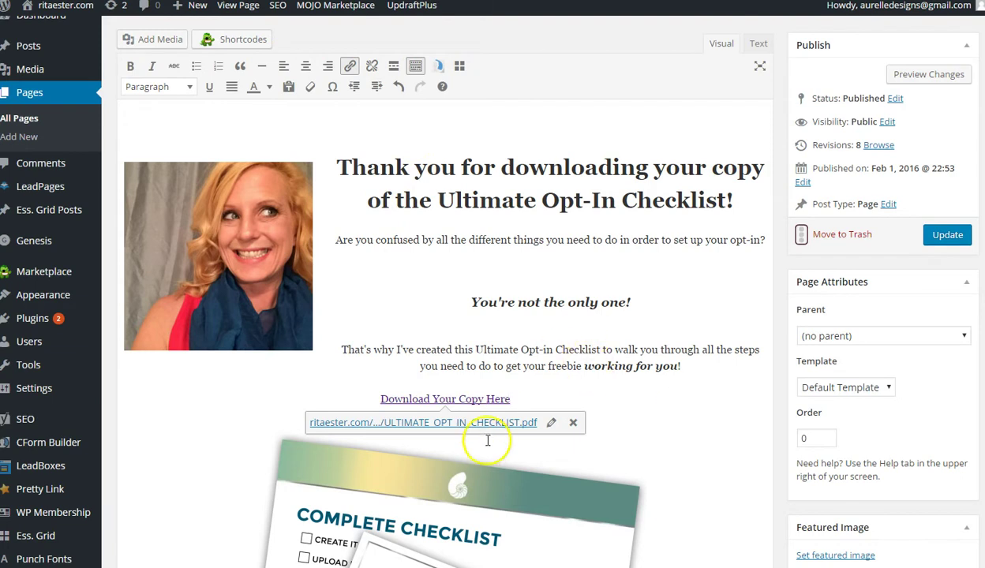
left_click_drag(517, 399, 337, 391)
left_click(306, 69)
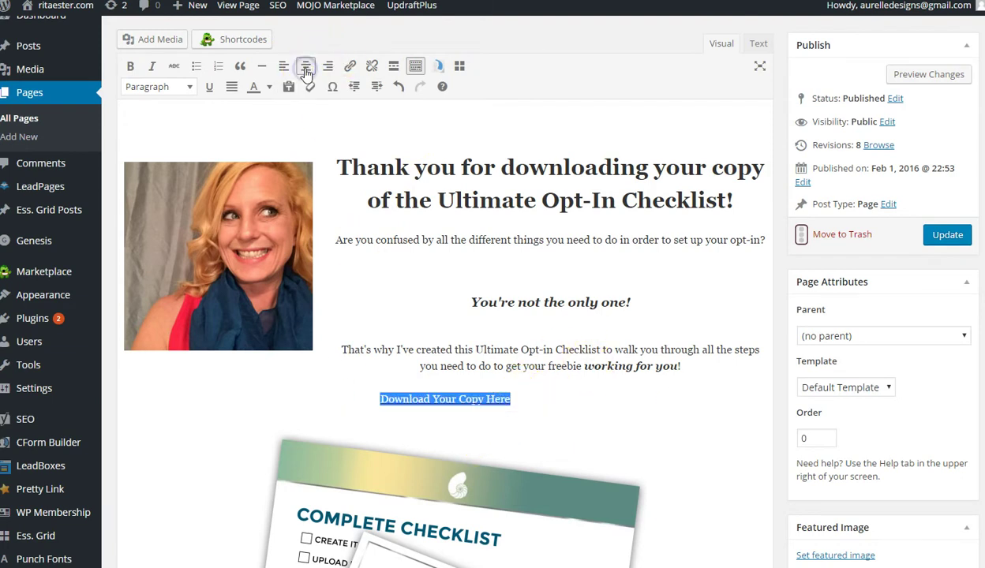
Separate the "Download Your Copy Here" link code from the preceding paragraph with a blank line in the HTML source and return to the visual view.
left_click(758, 43)
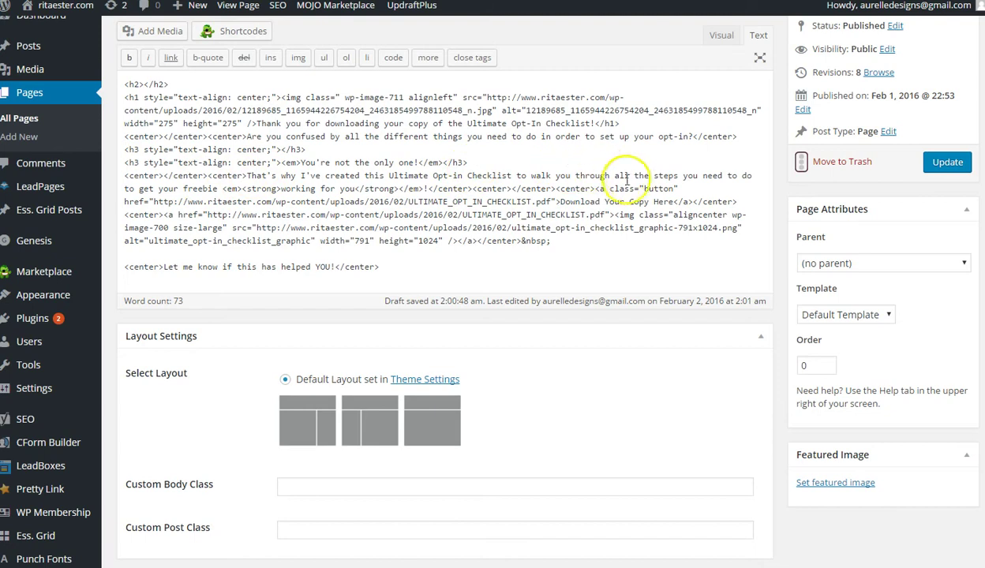
left_click(596, 189)
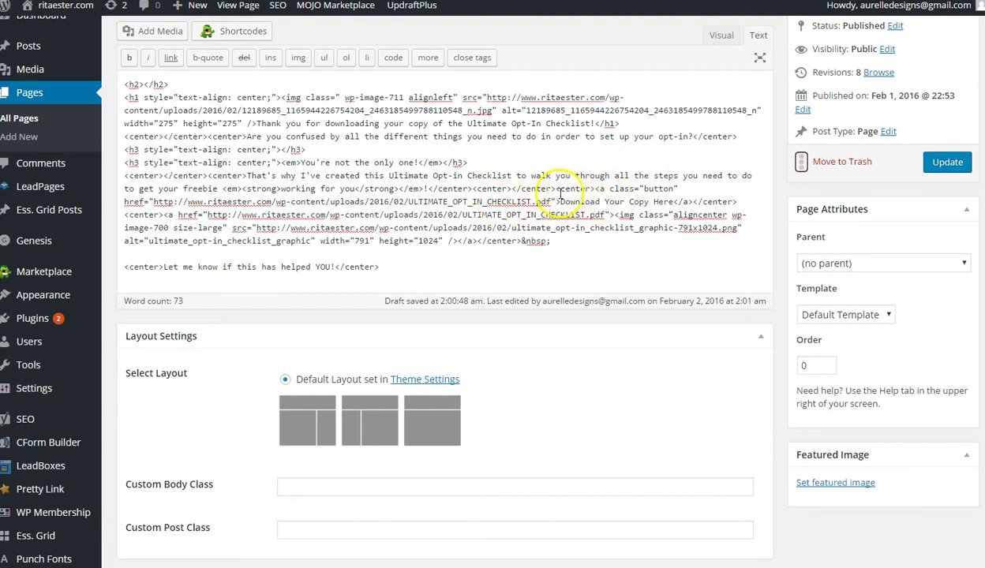
key("Return")
key("Return")
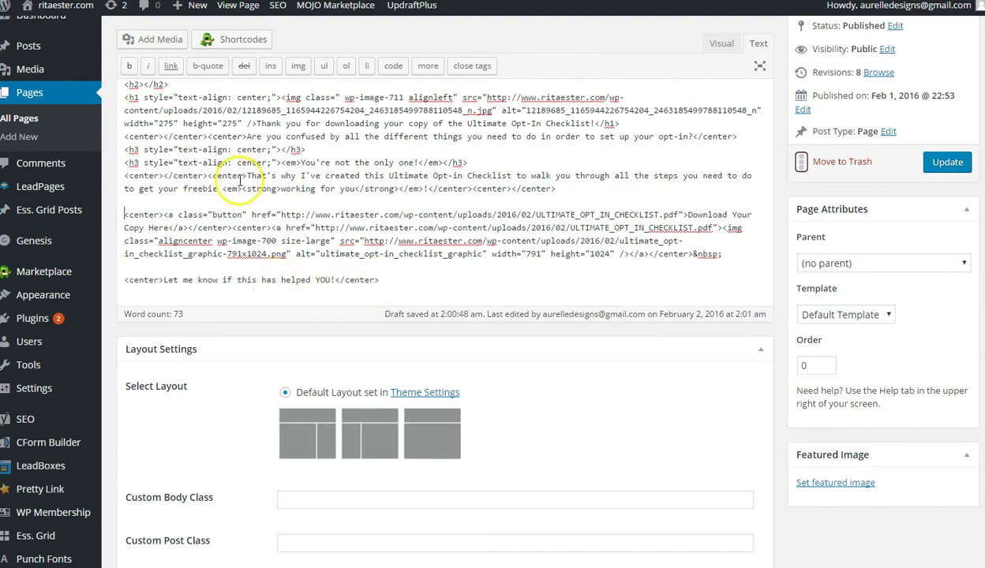
left_click(722, 41)
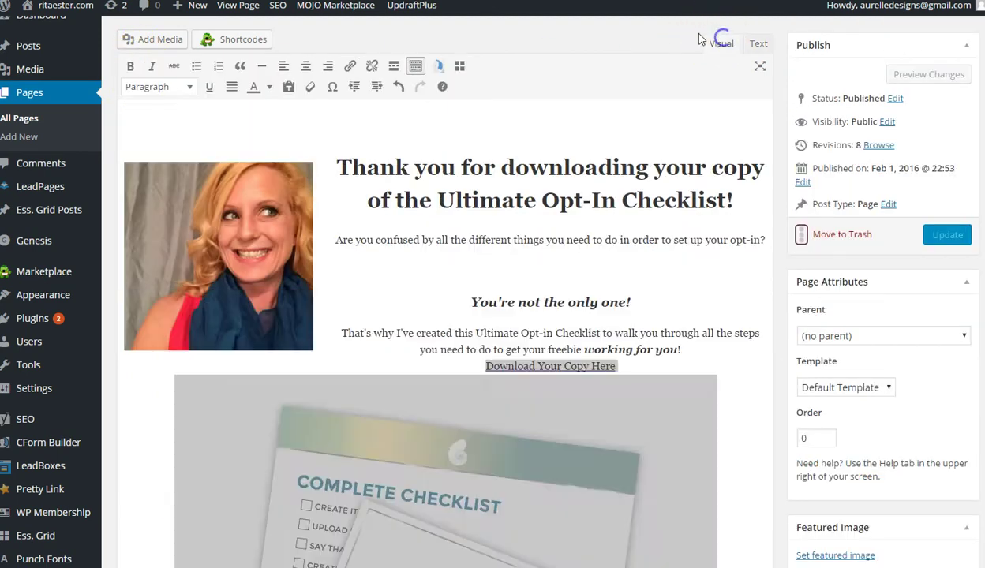
Review the checklist graphic and the closing line at the end of the page.
scroll(731, 469, "down", 3)
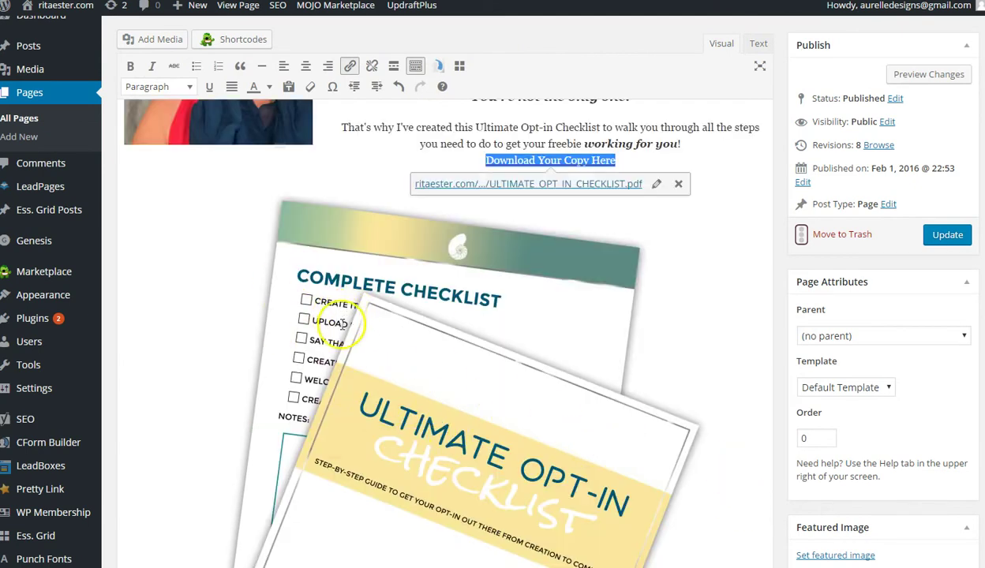
scroll(675, 401, "down", 5)
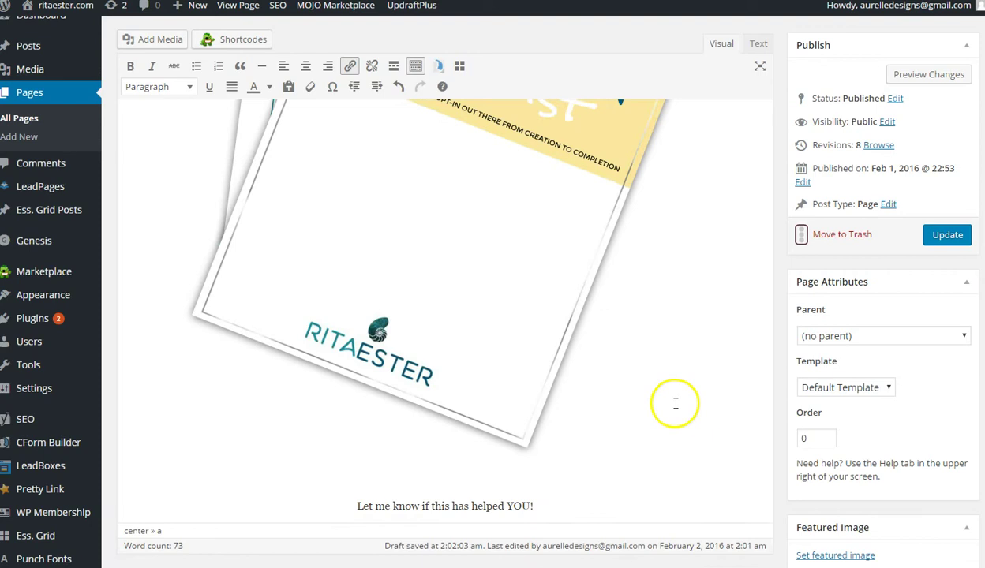
scroll(676, 402, "up", 5)
left_click(437, 383)
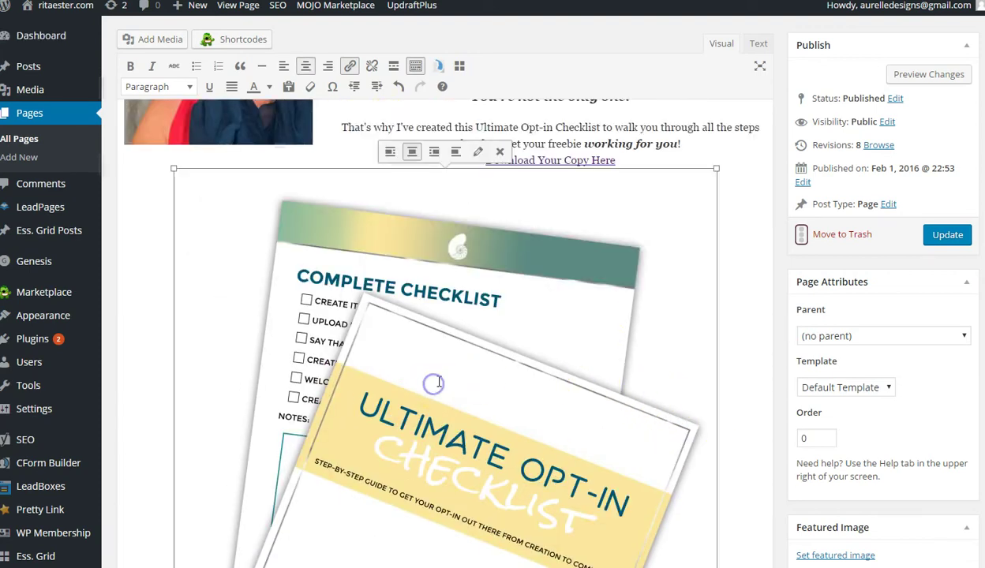
scroll(633, 409, "down", 6)
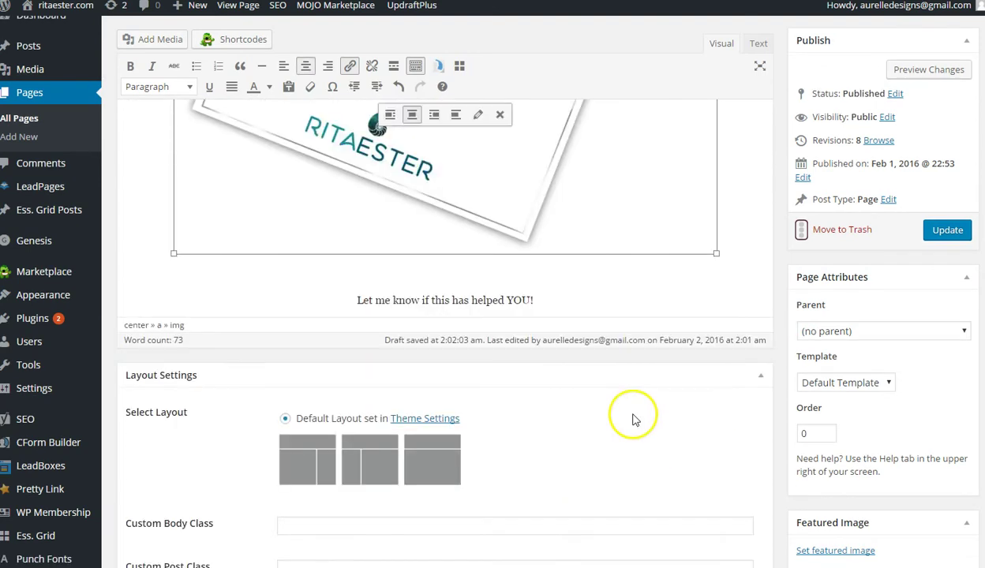
scroll(632, 417, "up", 10)
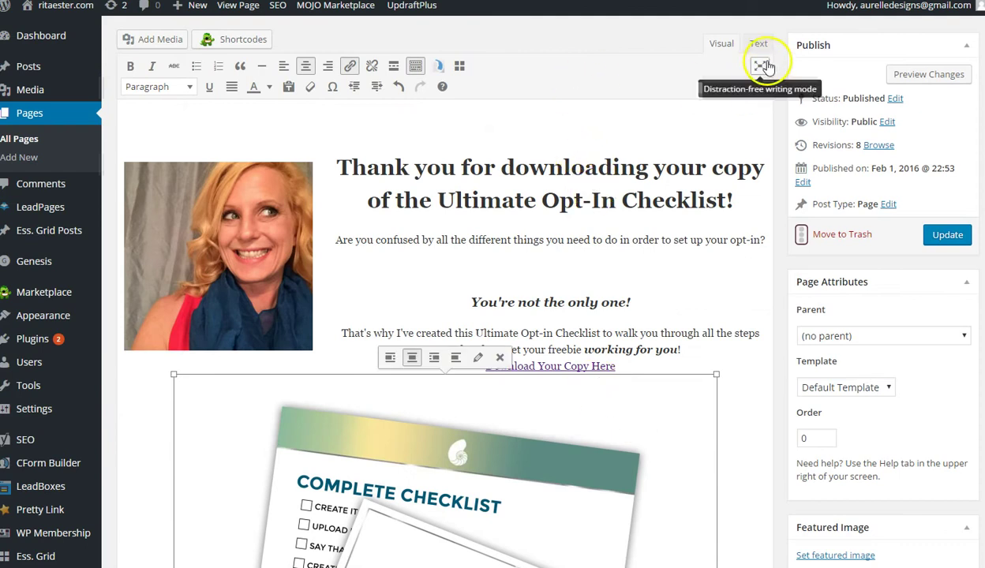
In the HTML source, copy the "Download Your Copy Here" button link code and paste it on a new line below the closing sentence.
left_click(758, 44)
scroll(401, 229, "down", 2)
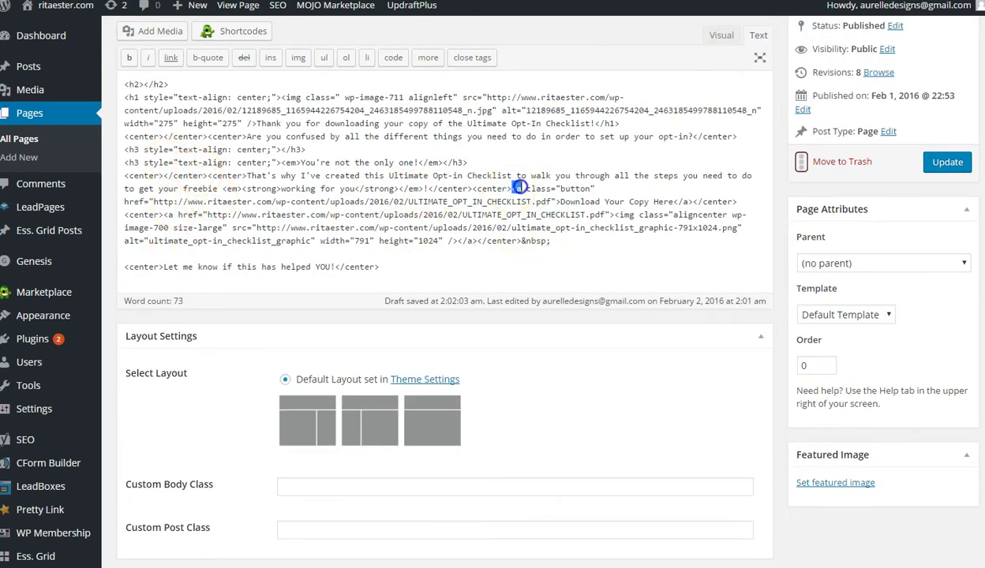
left_click_drag(535, 185, 536, 213)
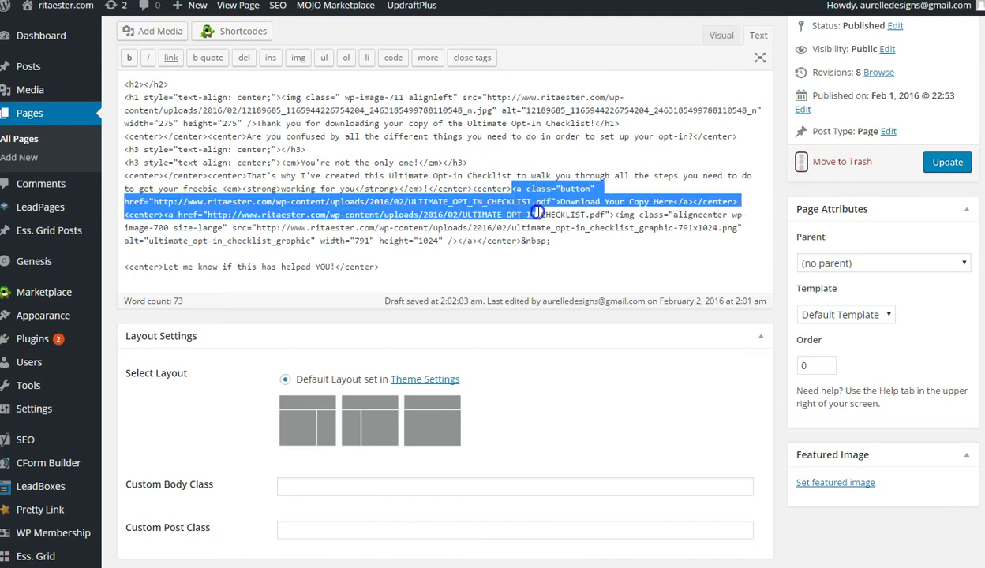
left_click_drag(538, 207, 720, 196)
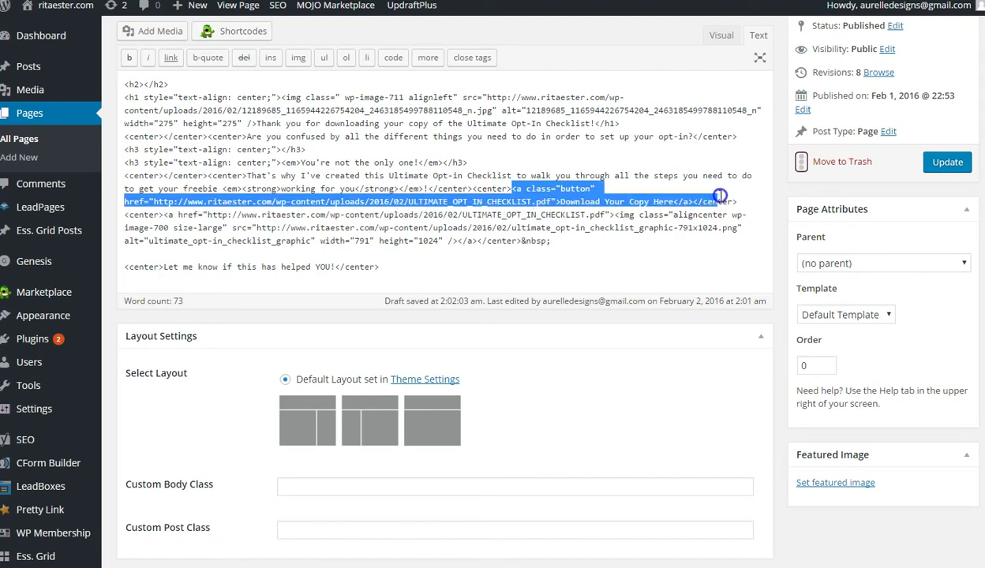
right_click(594, 188)
left_click(616, 213)
left_click(418, 274)
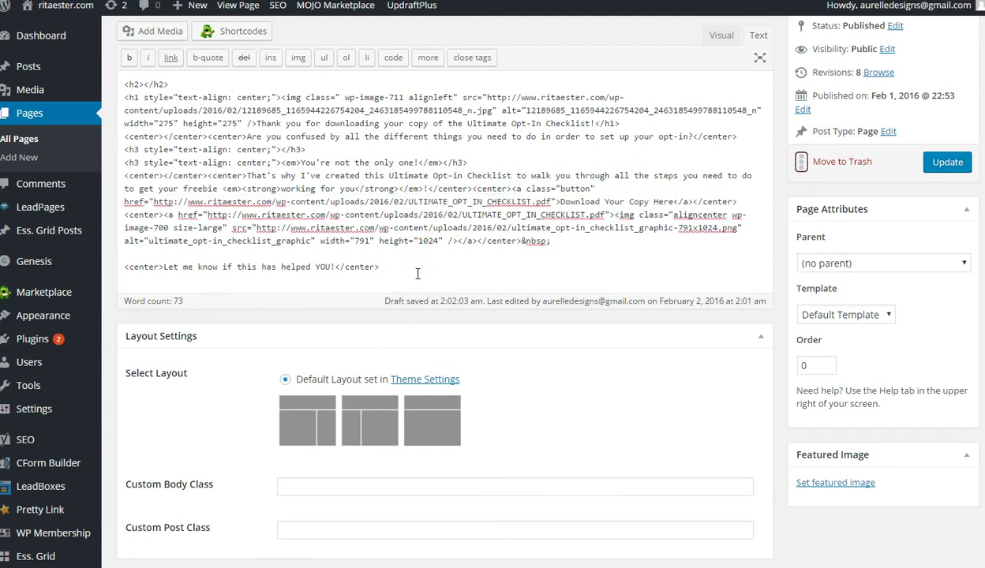
key("Return")
right_click(155, 286)
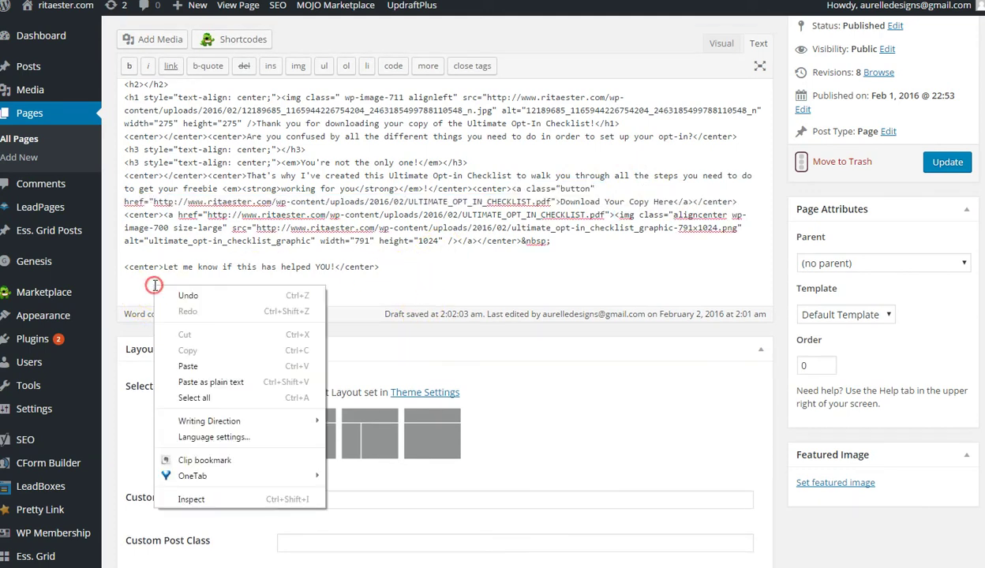
left_click(192, 366)
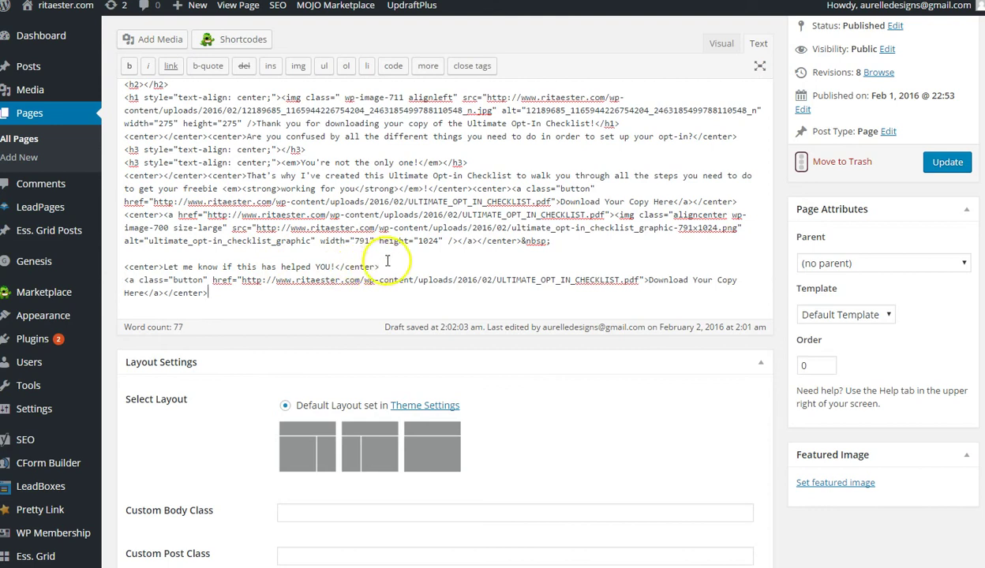
In the visual view, format the closing line "Let me know if this has helped YOU!" as a centered Heading 2.
left_click_drag(359, 266, 208, 266)
left_click(208, 266)
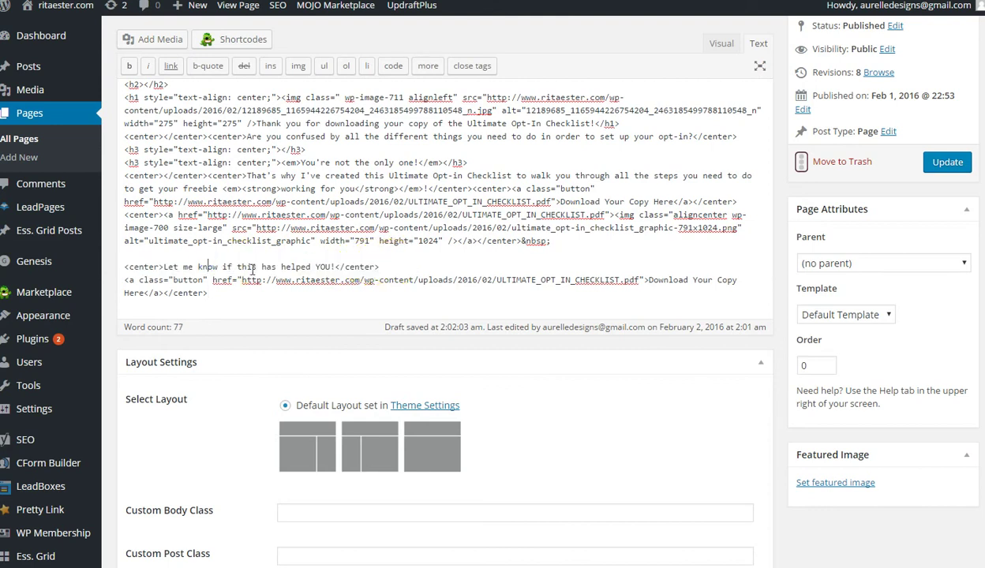
left_click_drag(340, 266, 161, 269)
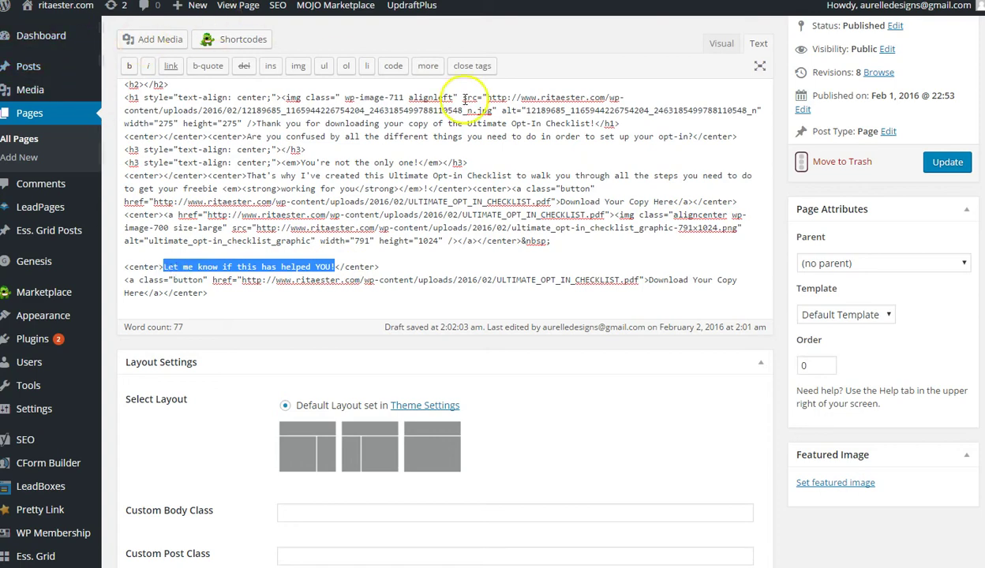
scroll(454, 98, "up", 3)
left_click(720, 241)
scroll(487, 411, "down", 10)
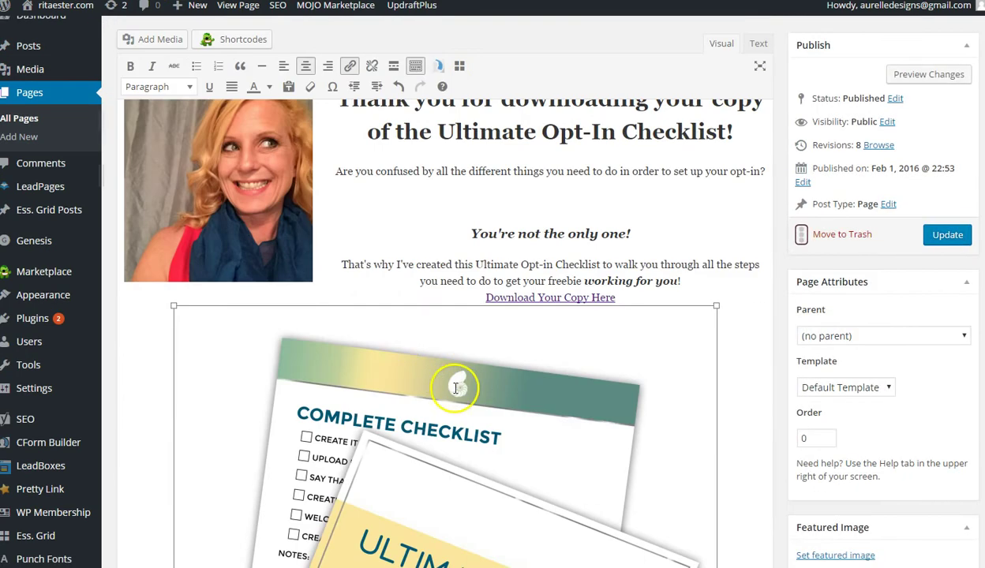
left_click_drag(559, 304, 313, 237)
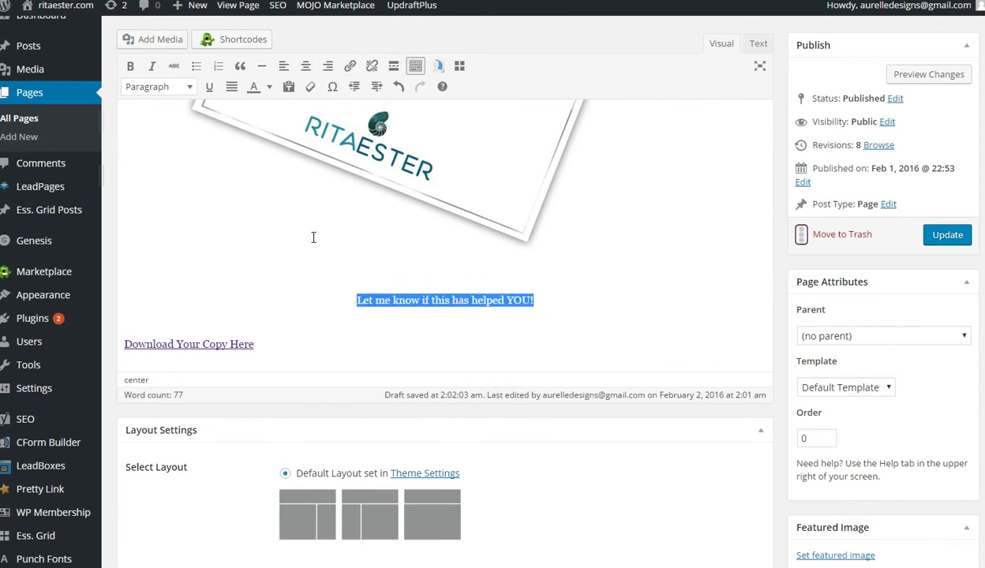
left_click(181, 92)
left_click(162, 172)
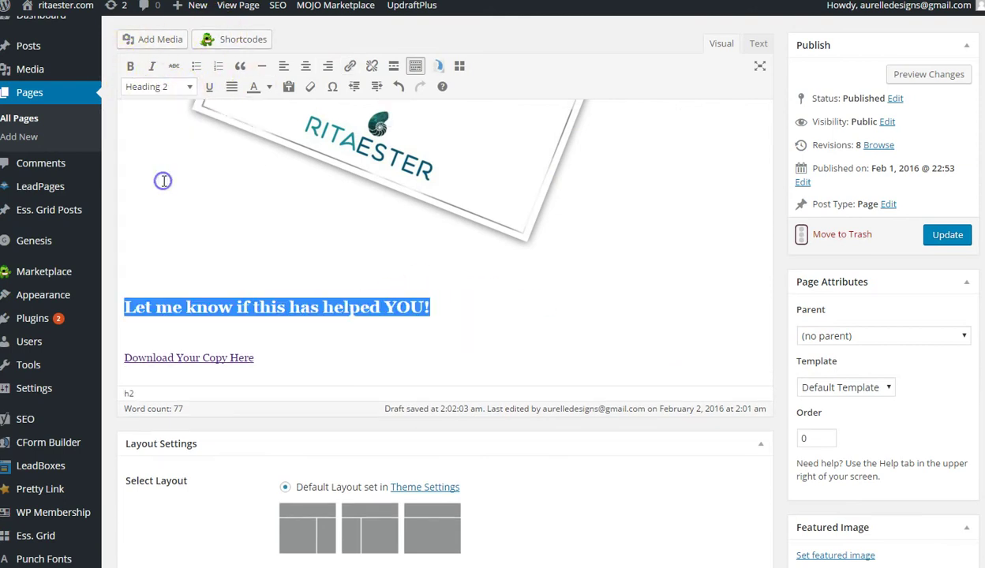
left_click(305, 66)
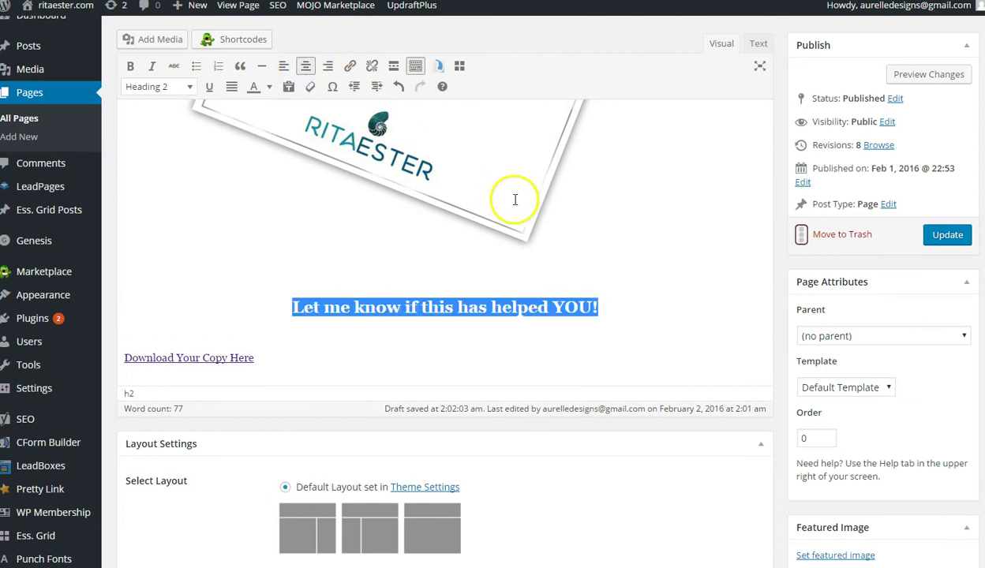
left_click(611, 312)
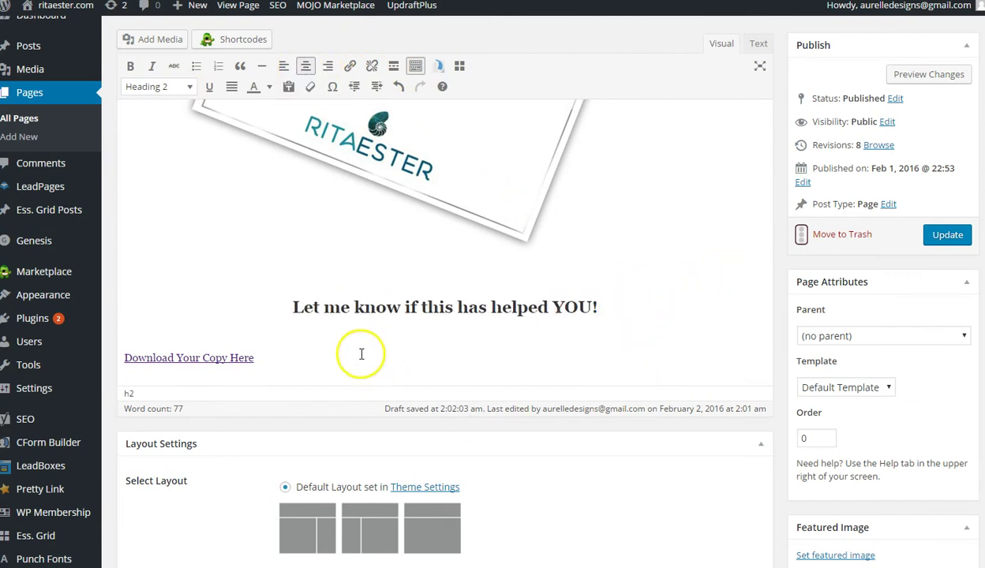
Below the last download link, add "Connect with me on social! Click any of the buttons below to find me online! I would love to hear from you!" and update the page.
left_click(337, 367)
key("Return")
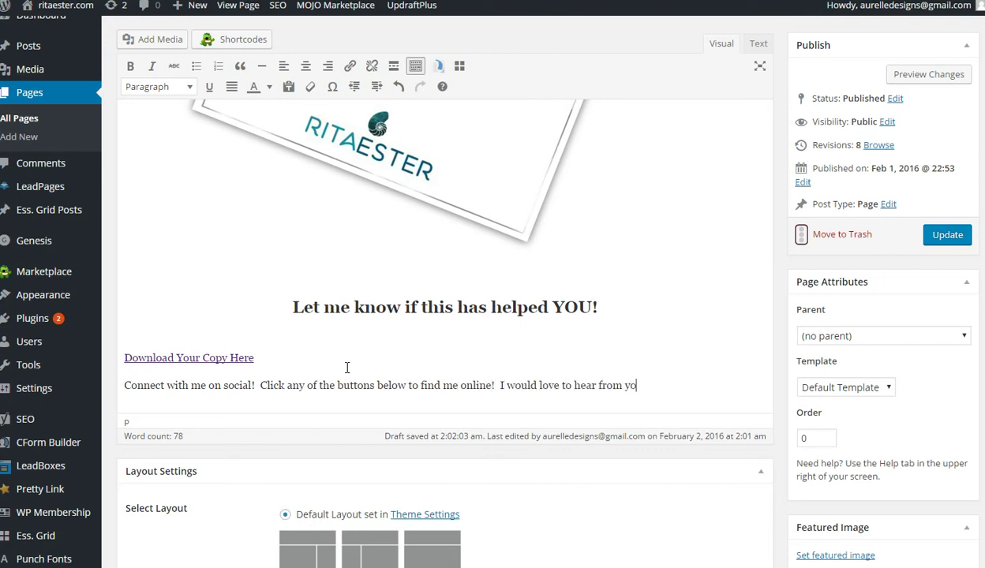
left_click(933, 240)
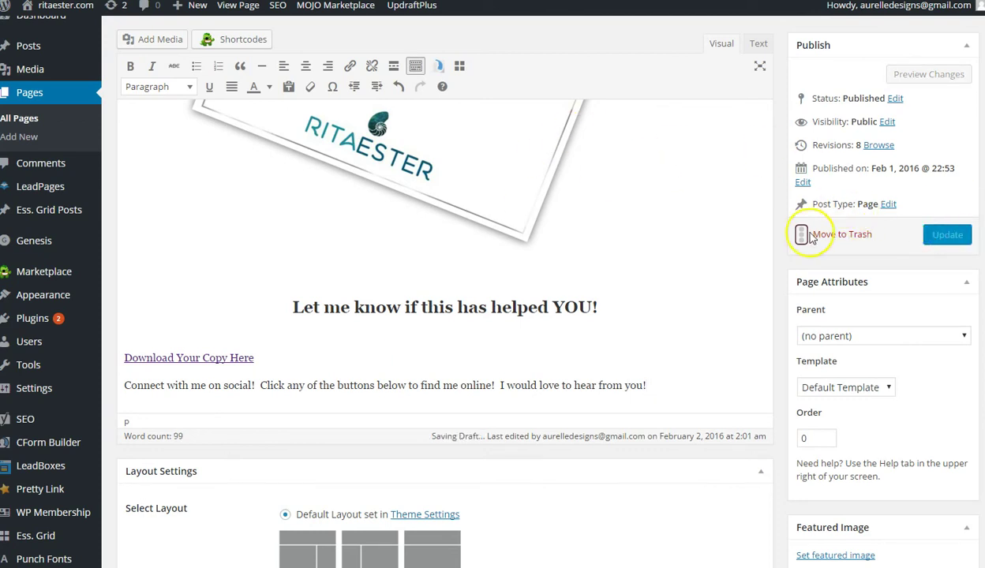
left_click(949, 236)
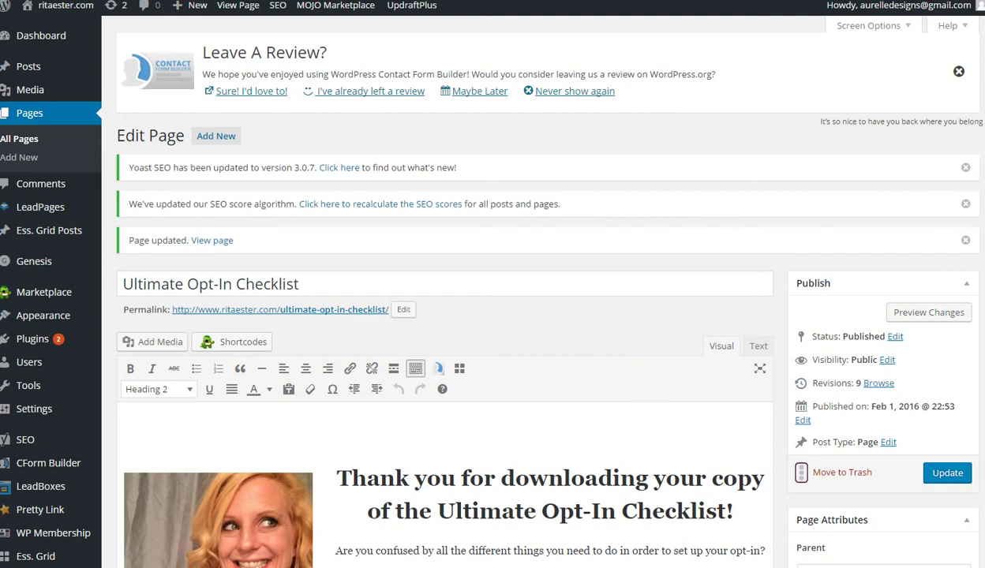
Reload the live checklist page and examine its layout from the portrait photo down to the social buttons in the footer.
scroll(575, 528, "down", 15)
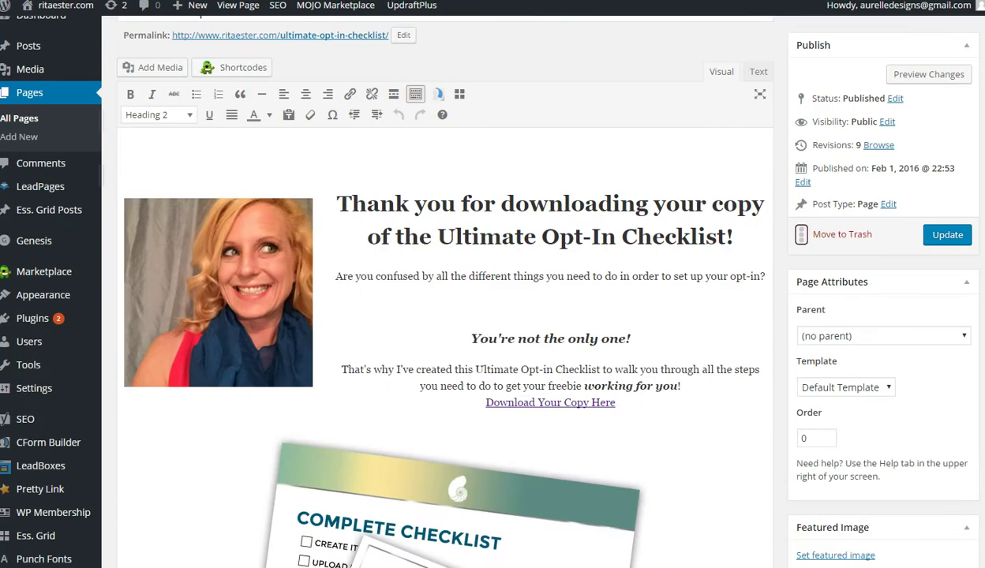
scroll(632, 466, "down", 3)
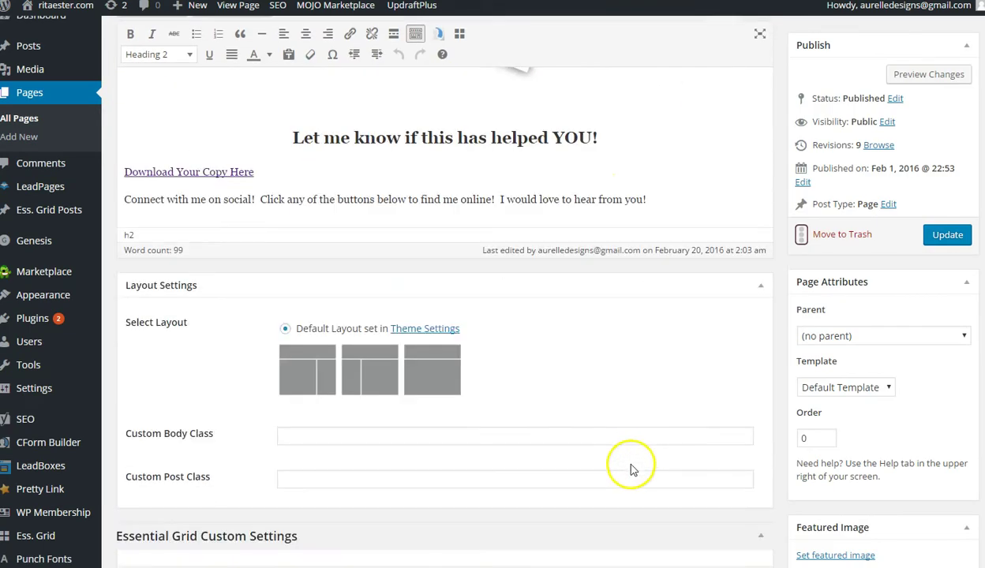
scroll(678, 462, "up", 15)
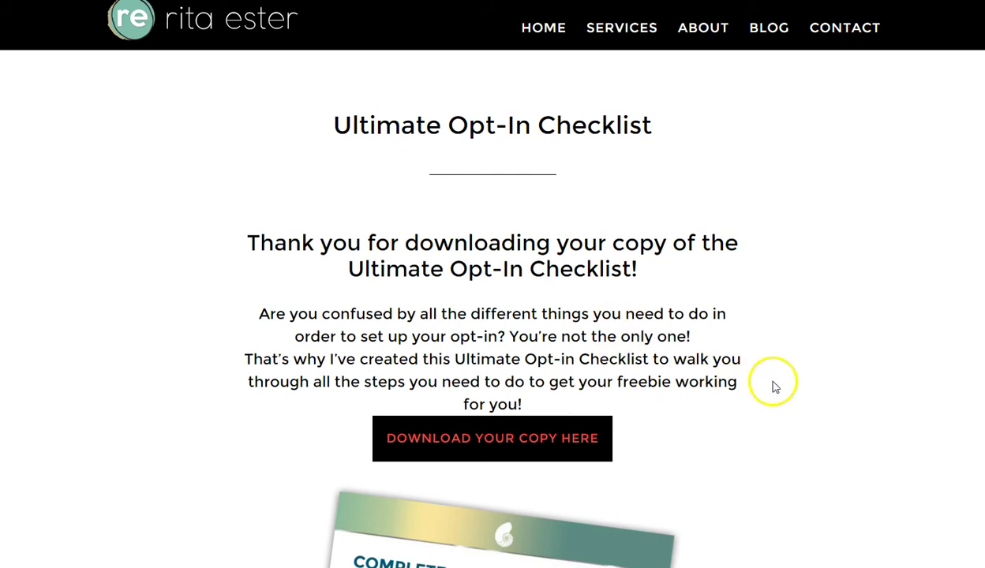
key("F5")
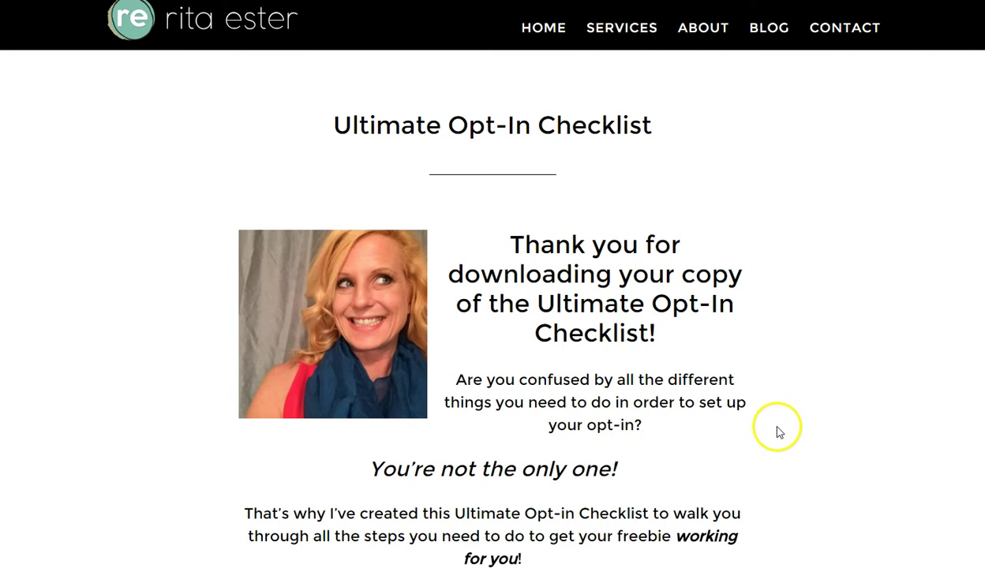
scroll(770, 439, "down", 1)
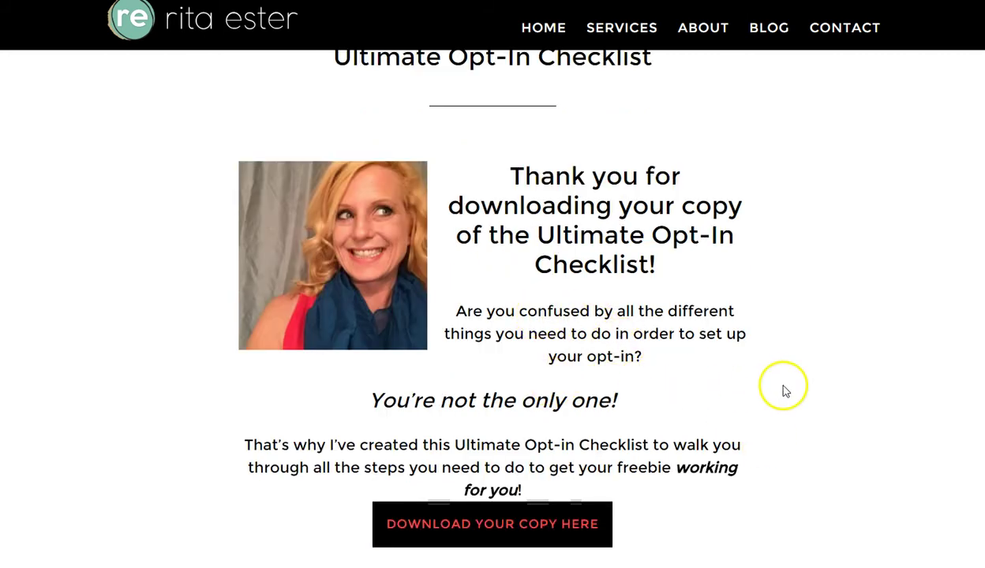
scroll(768, 452, "down", 2)
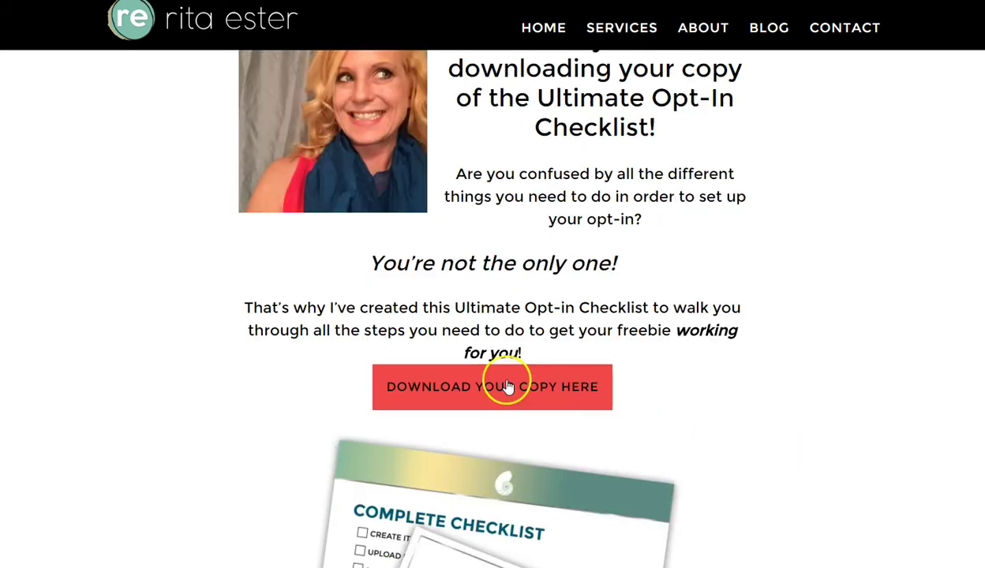
scroll(744, 409, "down", 10)
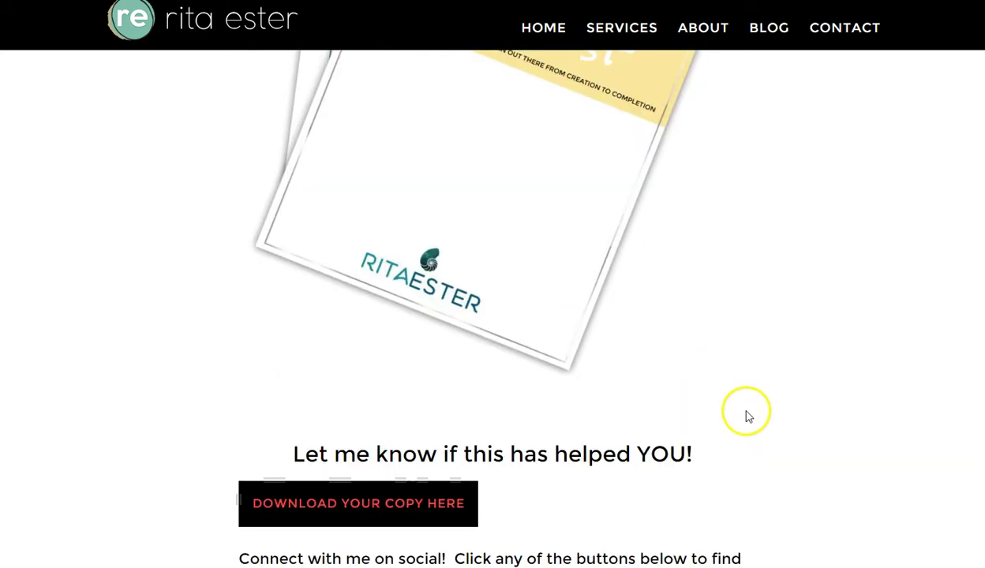
scroll(746, 408, "down", 2)
scroll(611, 423, "down", 2)
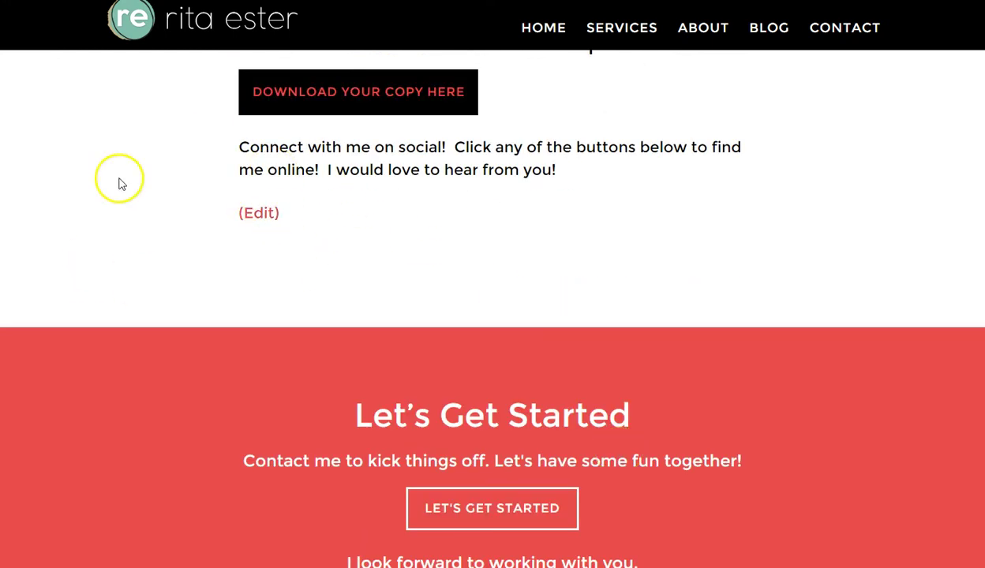
scroll(551, 361, "up", 1)
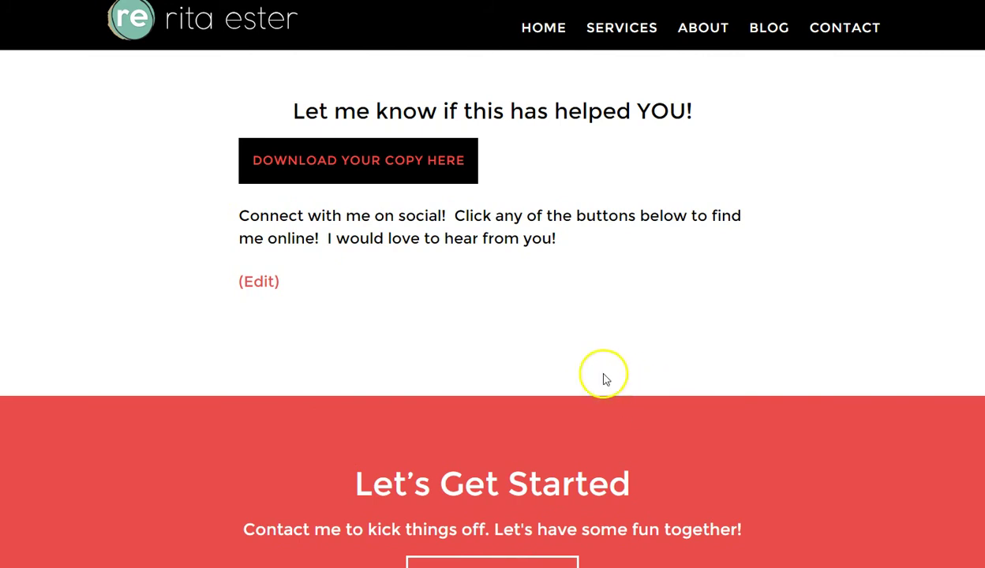
scroll(798, 397, "down", 4)
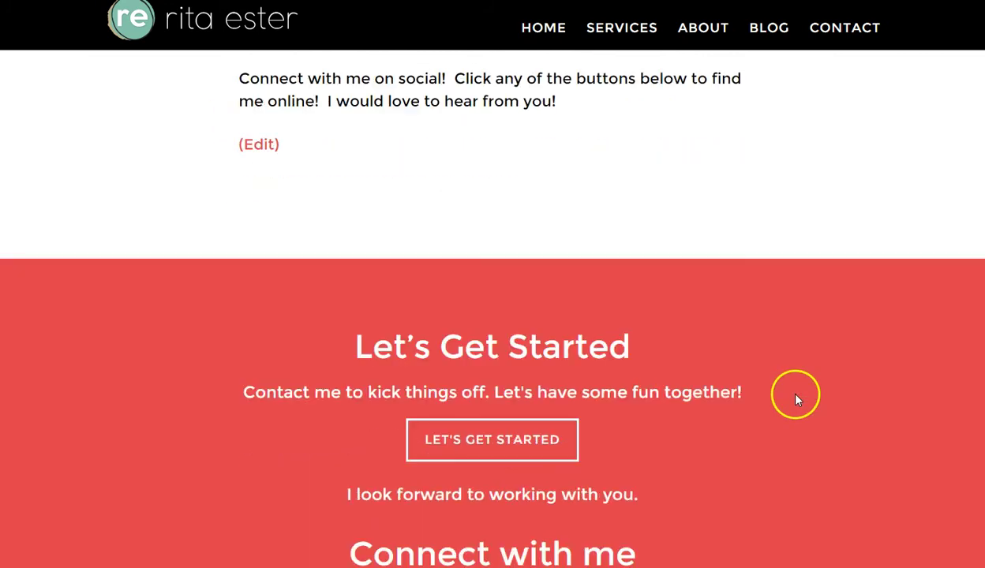
scroll(797, 401, "down", 2)
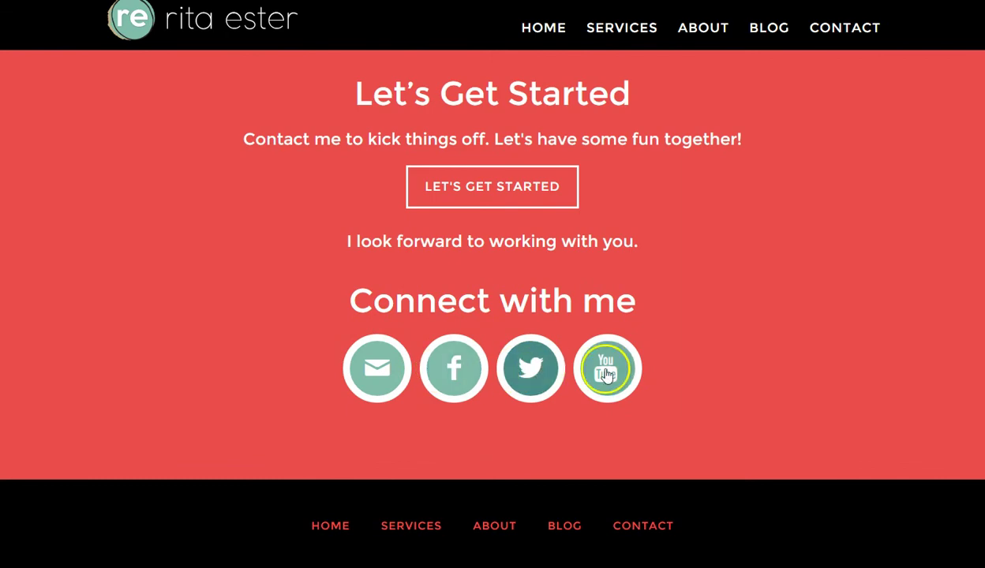
scroll(693, 291, "up", 8)
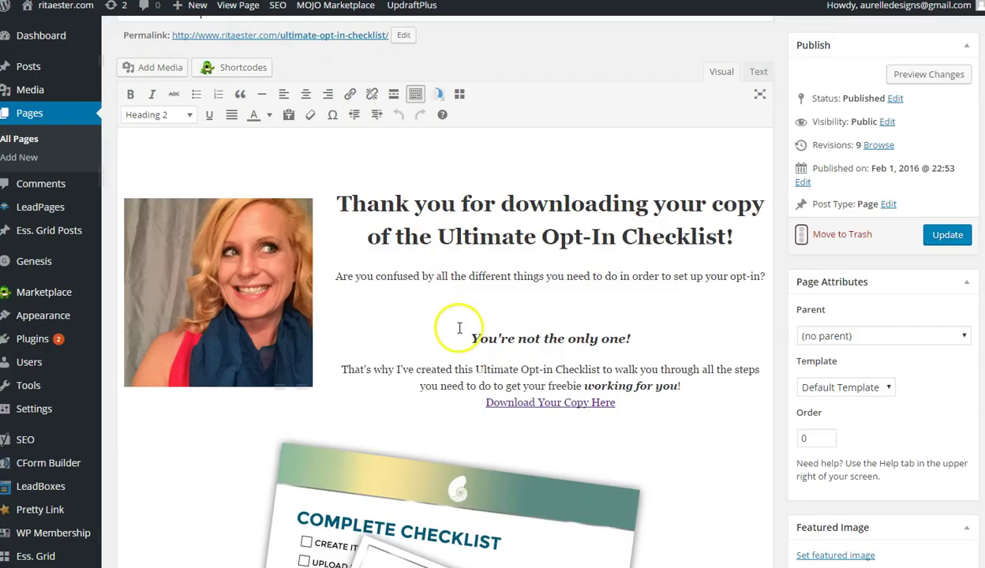
In the HTML source, put a blank line before the second download link, wrap the link in <center> tags, and update the page.
scroll(519, 431, "down", 5)
scroll(527, 426, "down", 5)
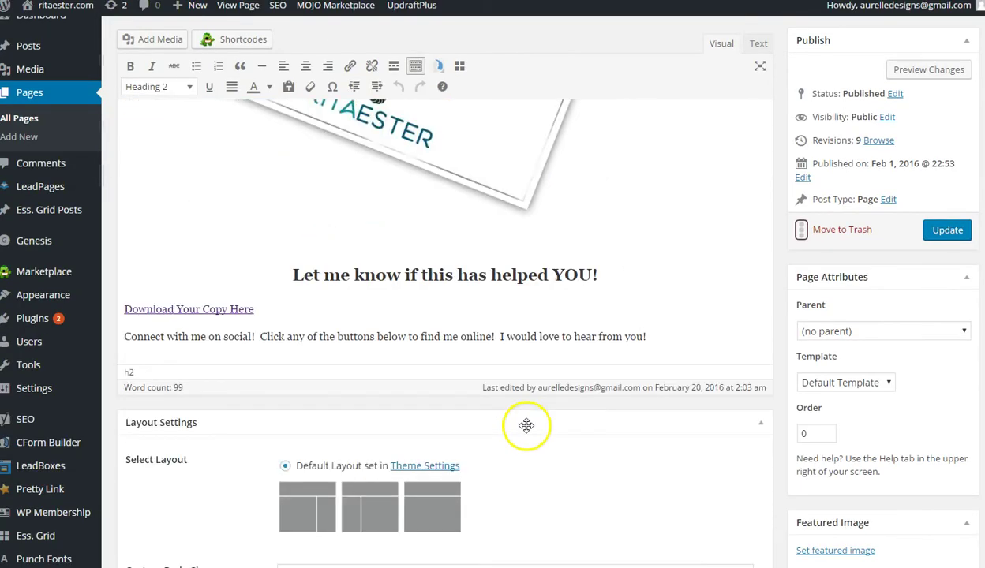
scroll(663, 171, "up", 4)
left_click(757, 45)
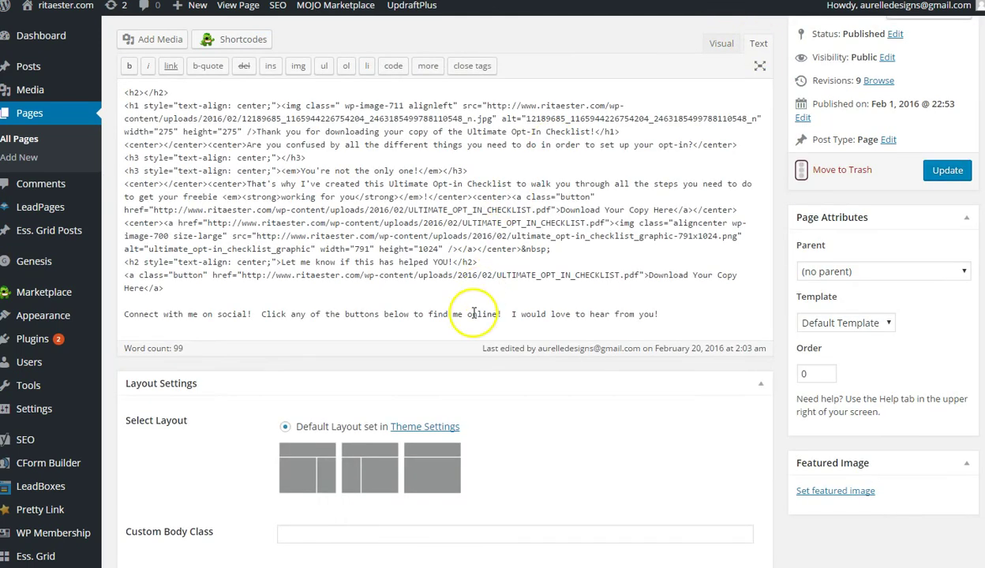
scroll(632, 269, "down", 3)
scroll(635, 264, "up", 3)
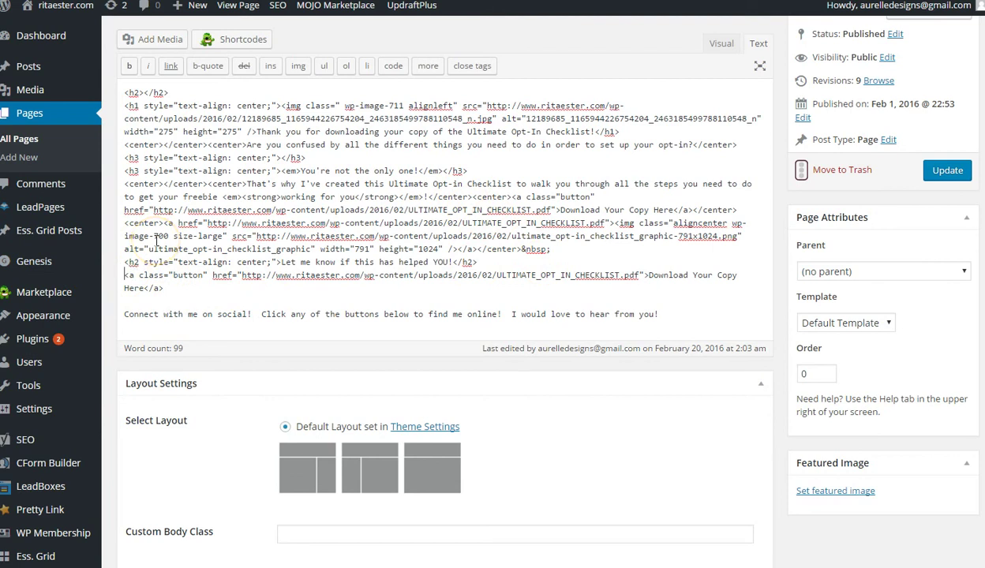
key("Return")
type("<center>")
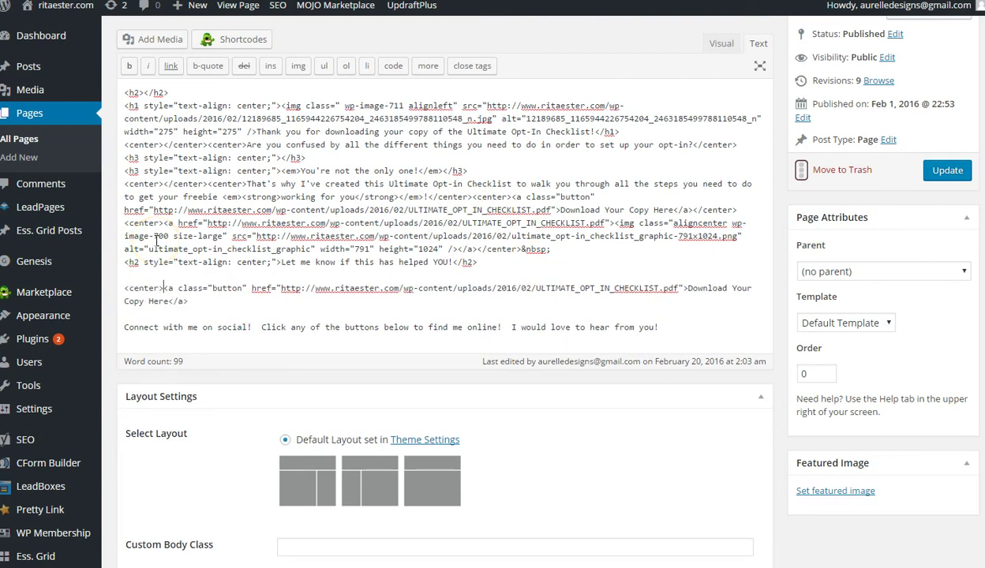
left_click(204, 299)
type("</center>")
left_click(948, 170)
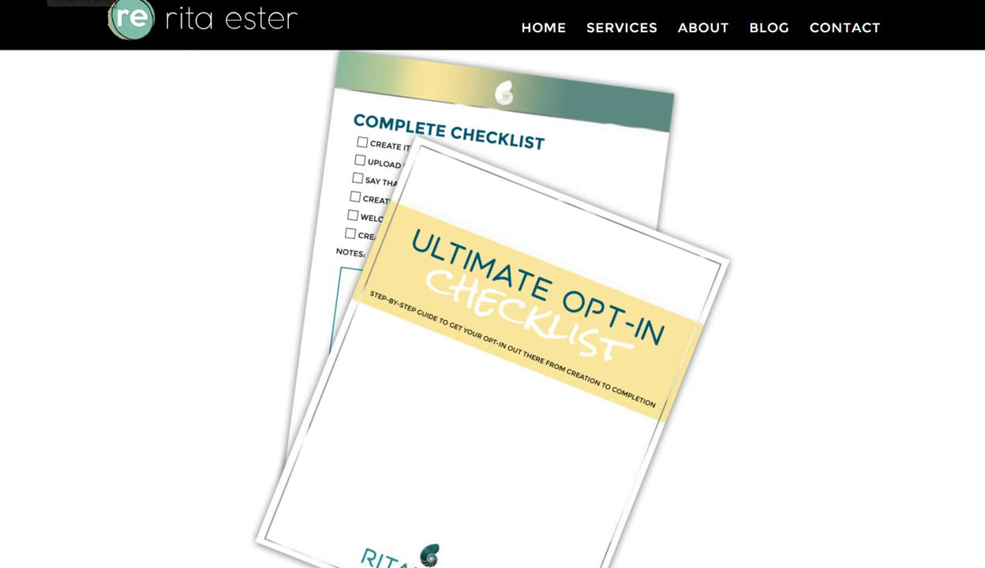
Reload the live page and check the alignment of the download button below the checklist graphic.
left_click(59, 0)
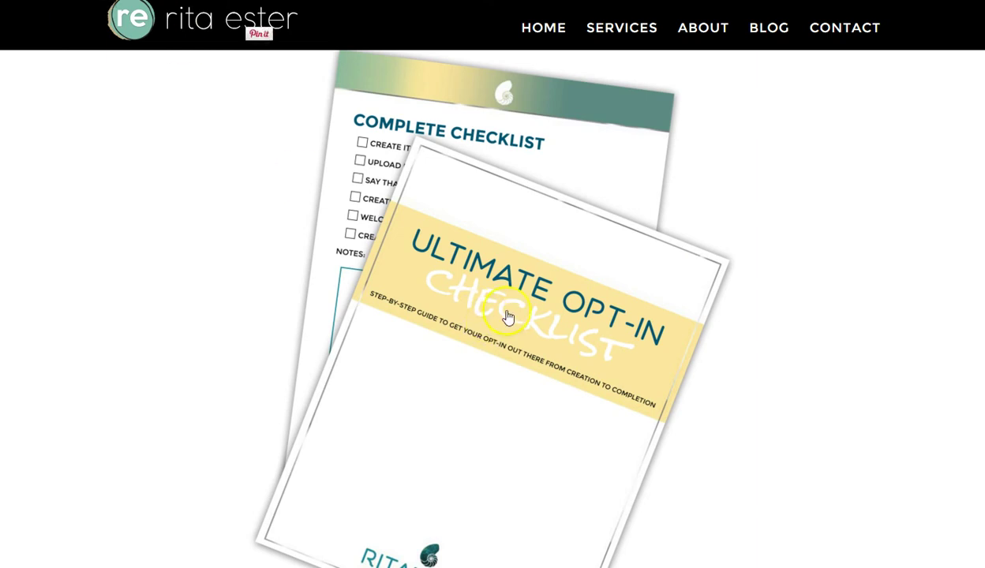
scroll(689, 333, "down", 6)
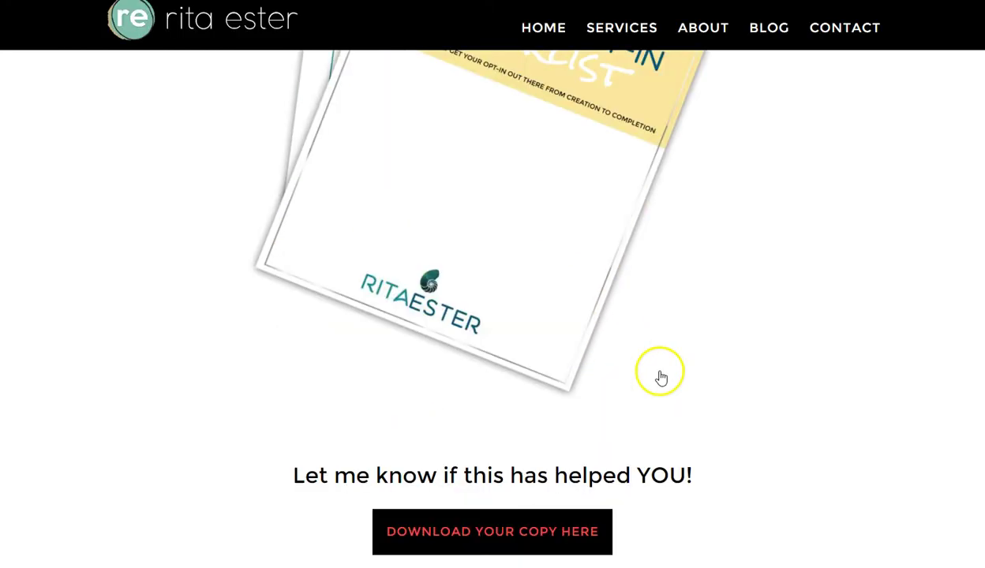
Review the live page's second download button and social invitation, and the thank-you heading, portrait photo and introductory text above them.
left_click(503, 328)
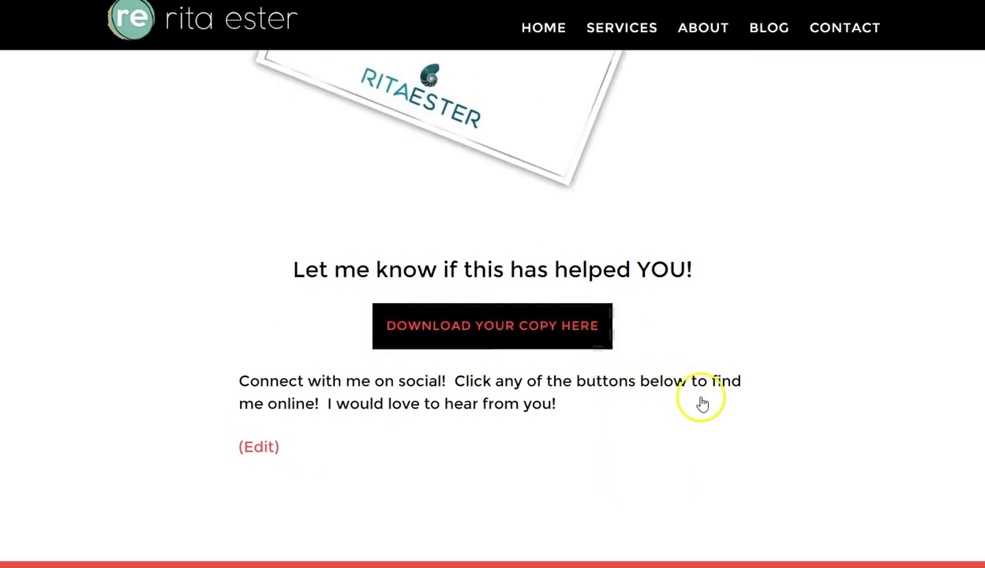
scroll(724, 403, "up", 5)
scroll(744, 425, "down", 6)
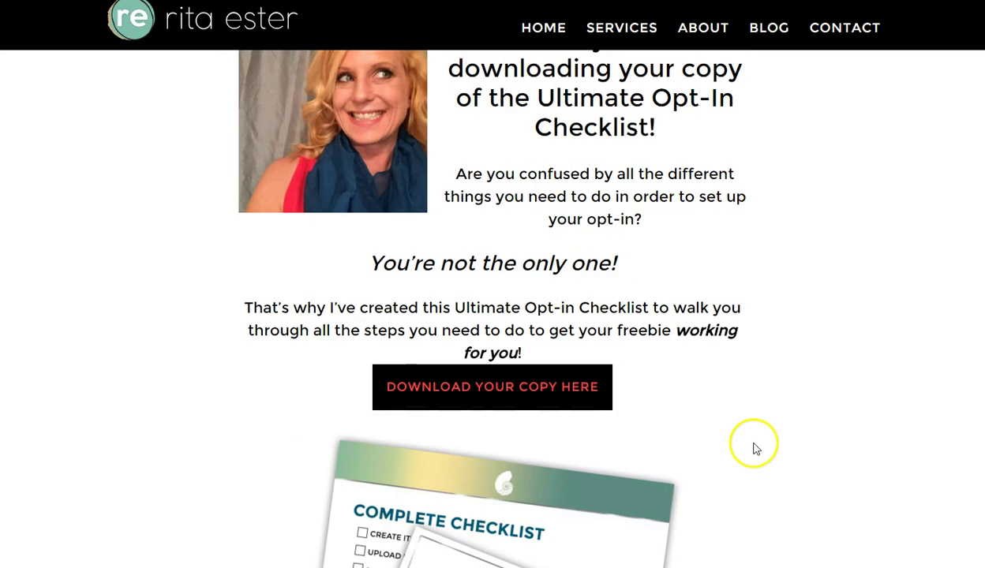
scroll(752, 448, "up", 4)
scroll(758, 450, "up", 2)
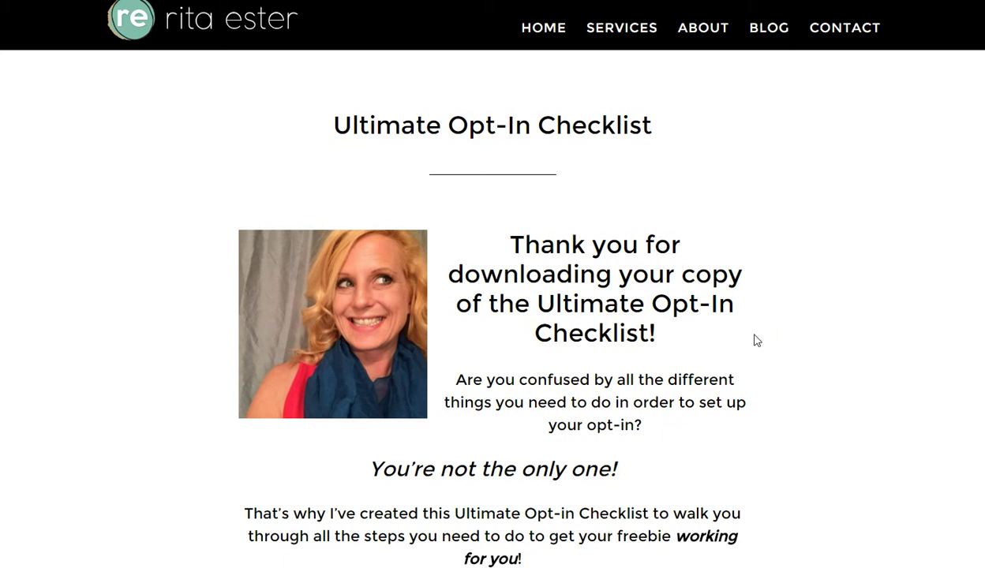
scroll(700, 400, "down", 1)
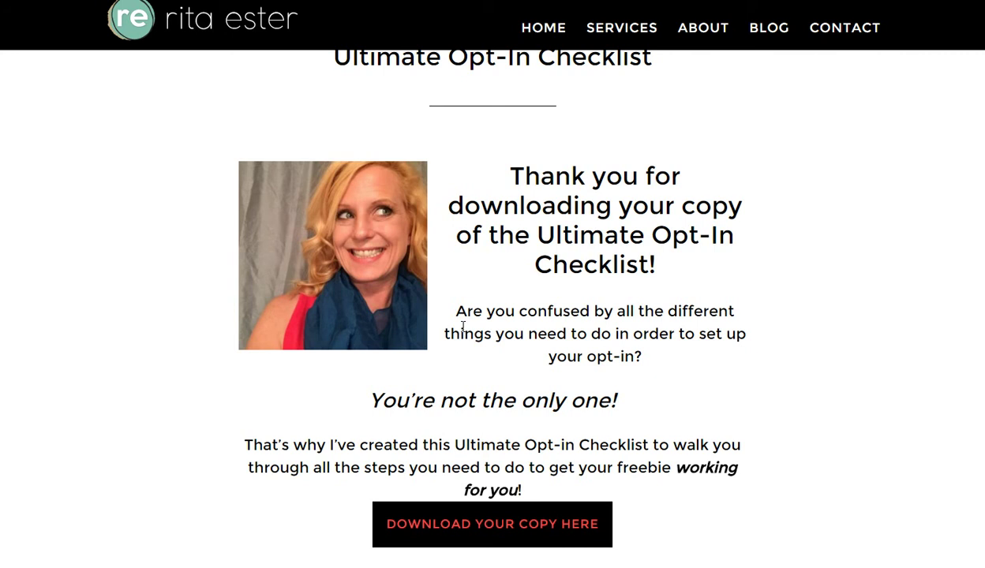
scroll(796, 433, "down", 2)
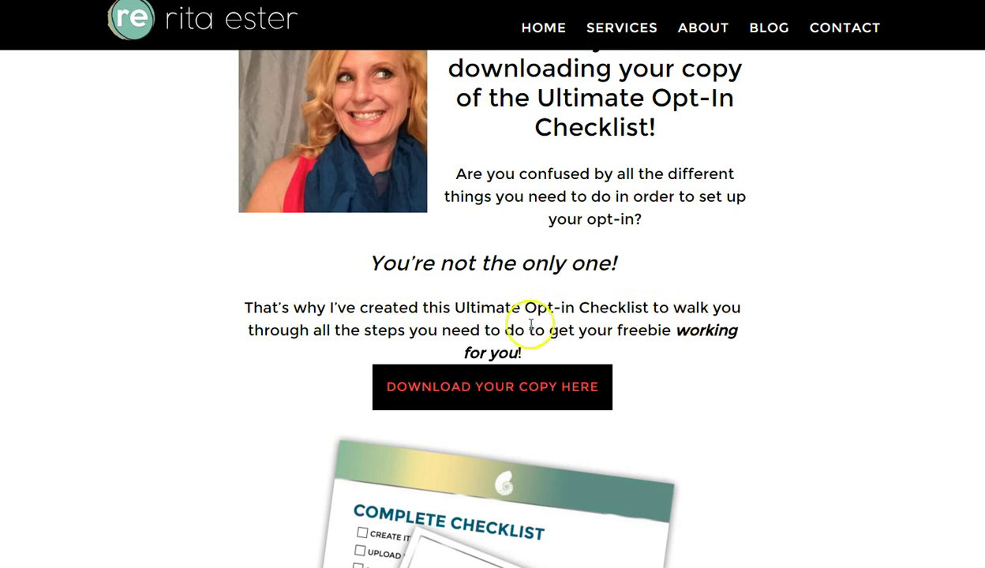
scroll(699, 242, "up", 1)
scroll(699, 242, "up", 1)
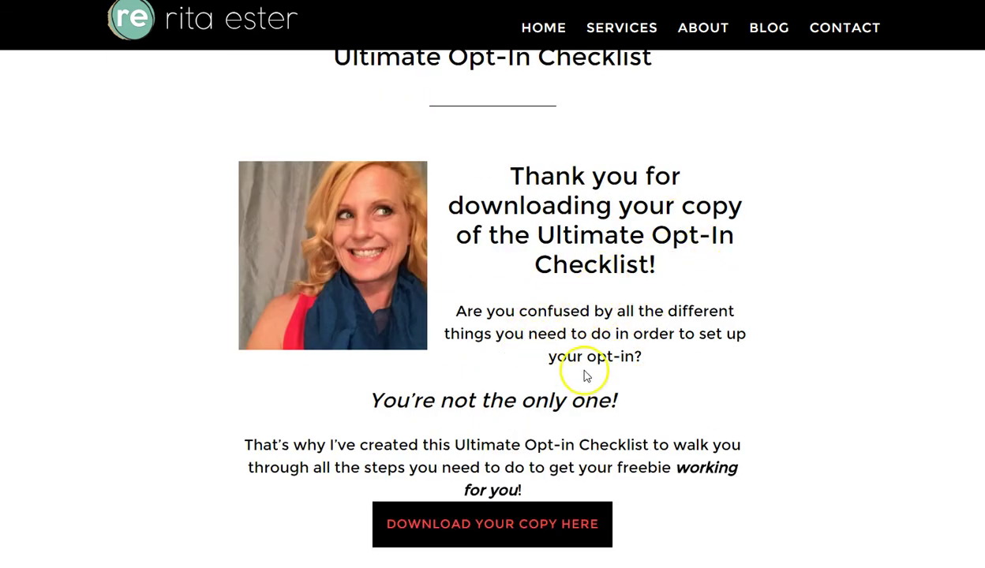
Examine the finished page from the introductory text and first download button through the checklist graphic to the social invitation and contact section.
left_click(556, 404)
scroll(600, 399, "down", 2)
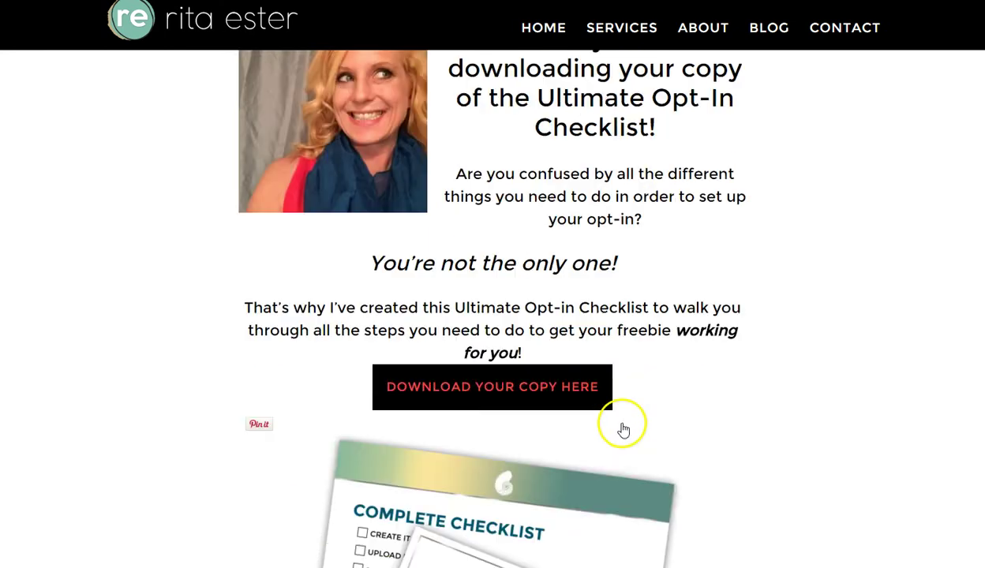
left_click(667, 315)
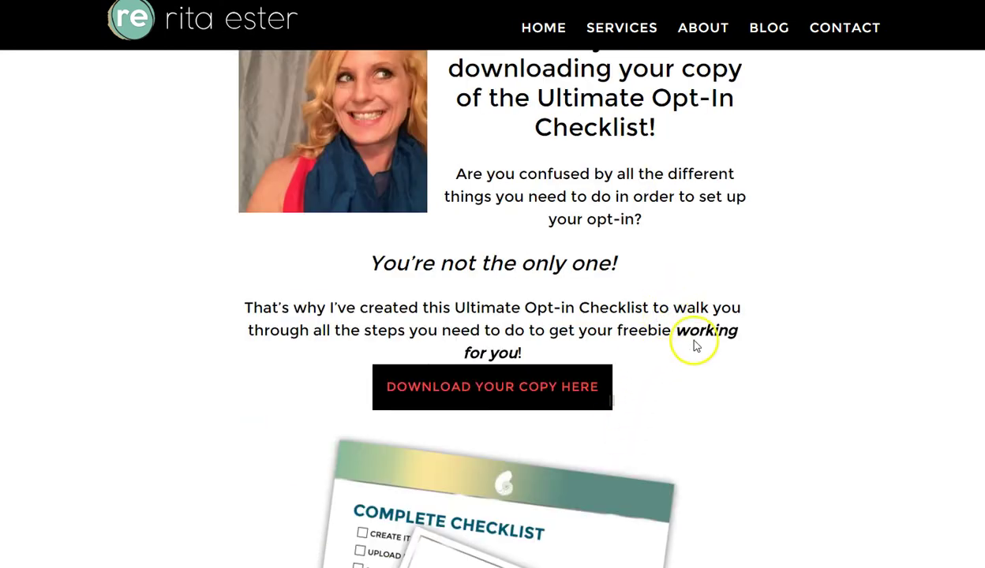
scroll(770, 394, "down", 2)
scroll(774, 403, "down", 1)
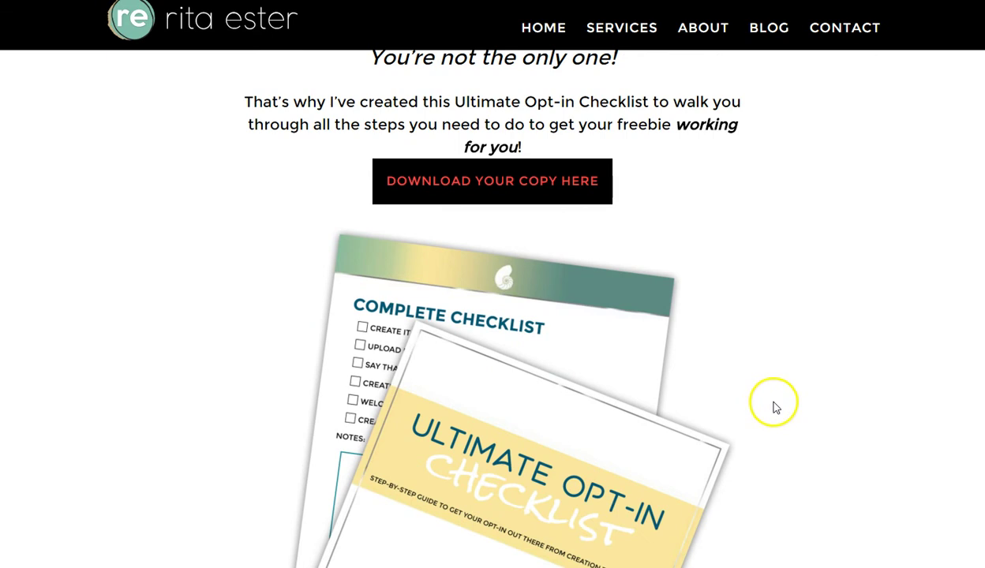
scroll(774, 411, "down", 3)
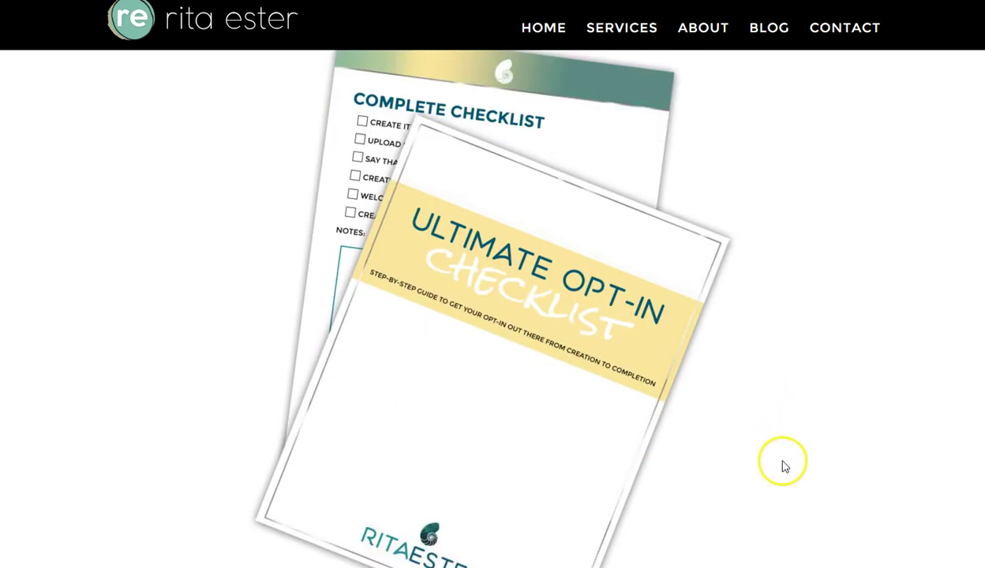
scroll(784, 458, "down", 1)
scroll(774, 429, "down", 2)
scroll(772, 430, "down", 8)
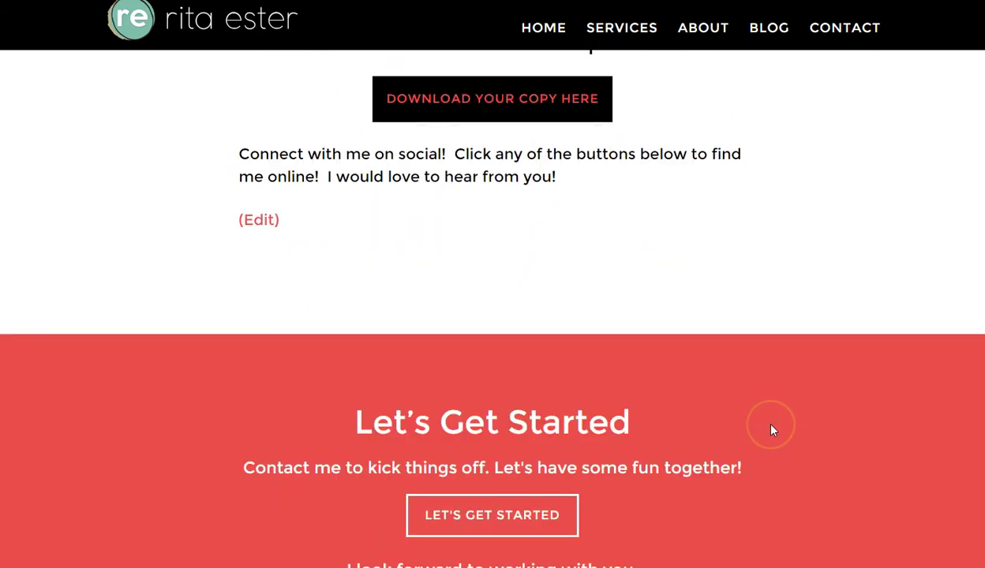
scroll(743, 435, "down", 1)
scroll(710, 418, "up", 15)
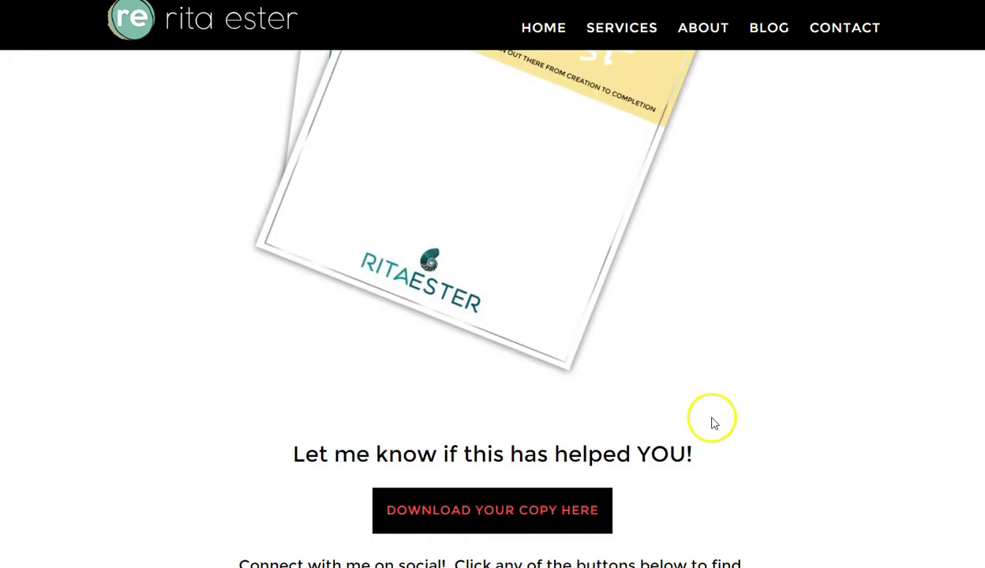